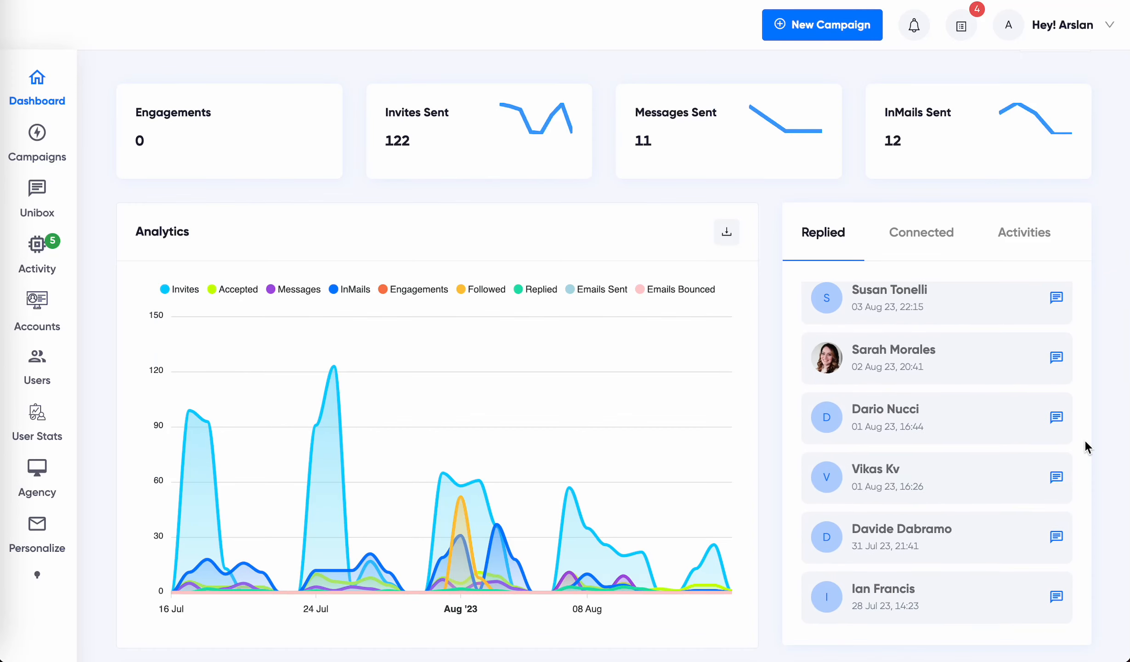
Start a new Flow Campaign from the dashboard.
{"action": "scroll", "coordinate": [769, 531], "scroll_direction": "down", "scroll_amount": 10}
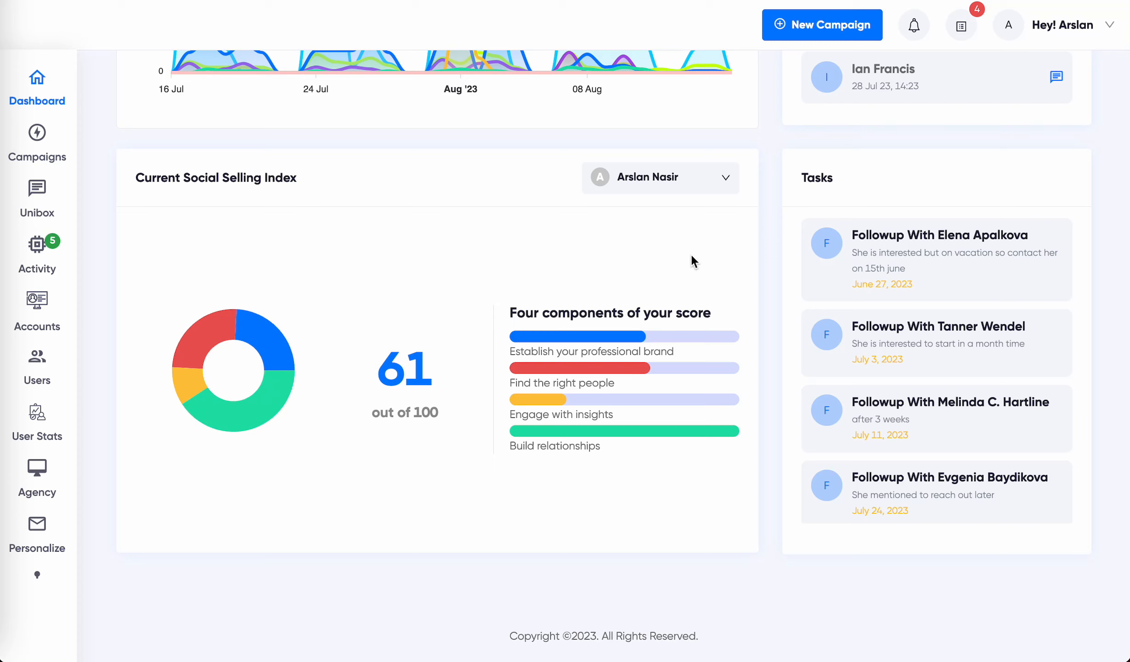
{"action": "left_click", "coordinate": [835, 26]}
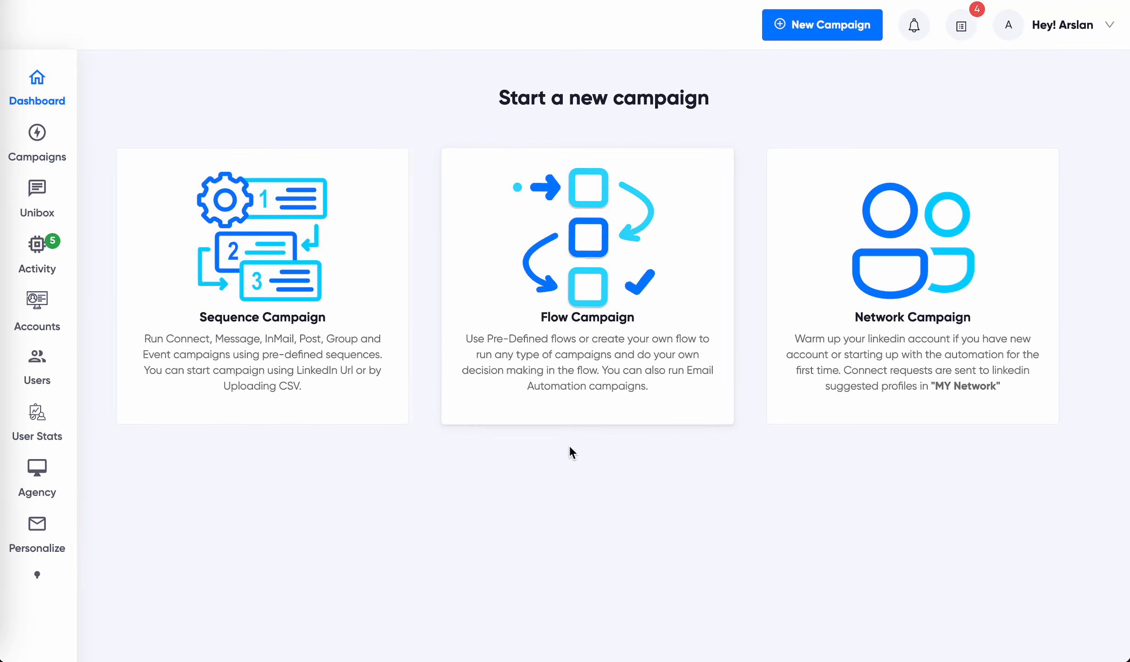
{"action": "left_click", "coordinate": [646, 322]}
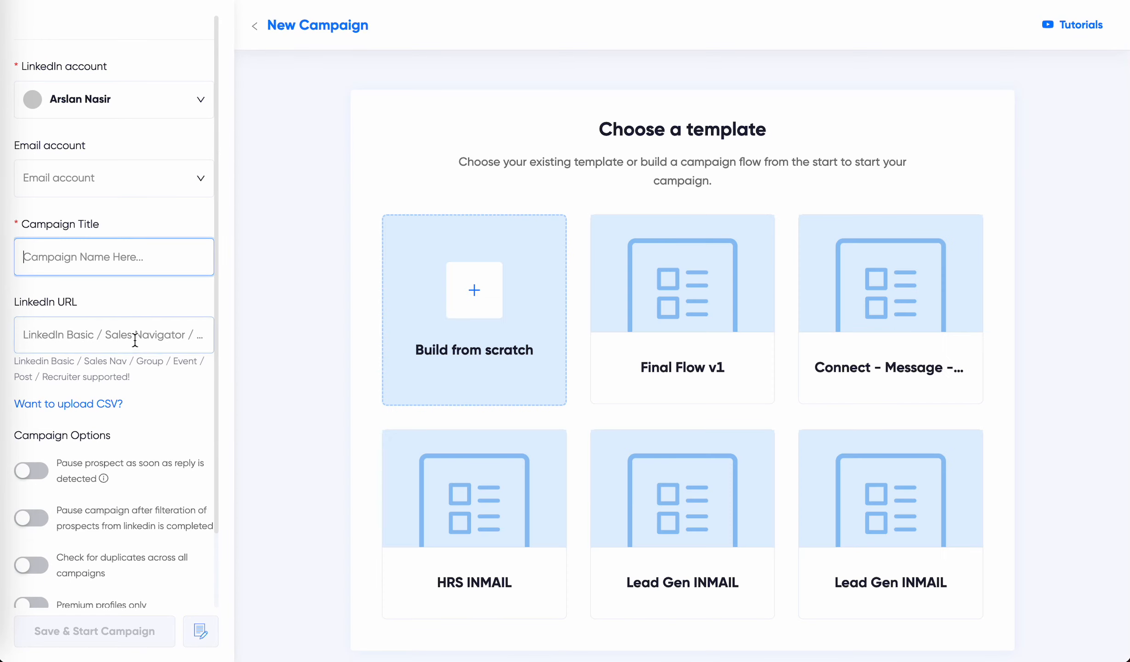
Fill the LinkedIn URL with the suggested people search results link and load the "Connect - Message - Inmail - email" template.
{"action": "left_click", "coordinate": [149, 335]}
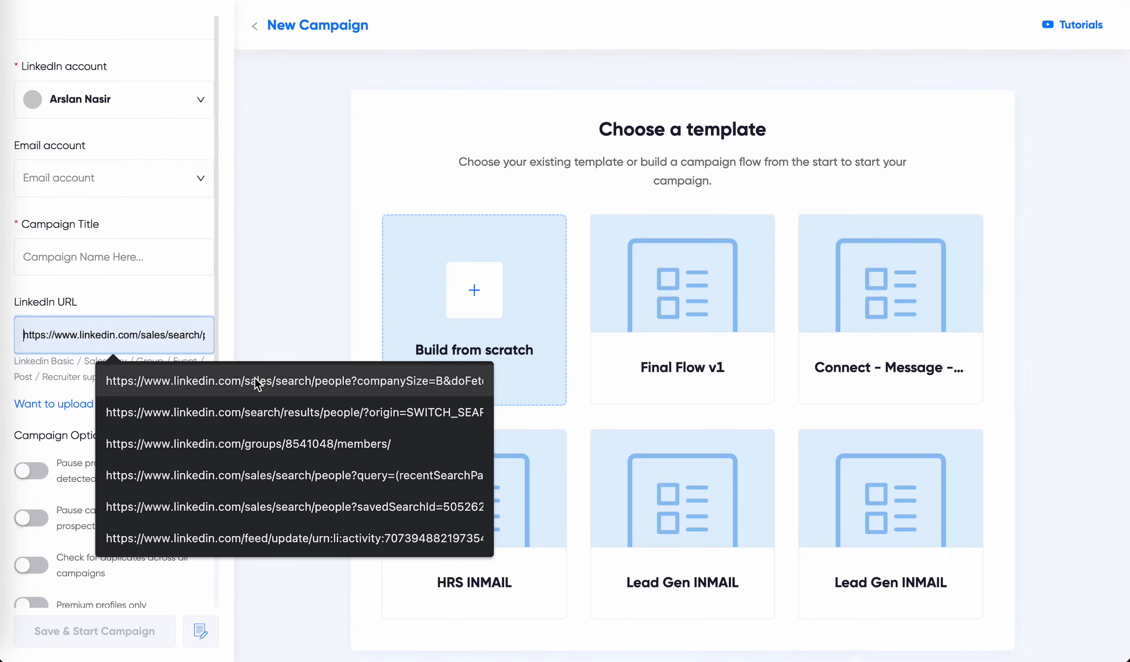
{"action": "left_click", "coordinate": [270, 417]}
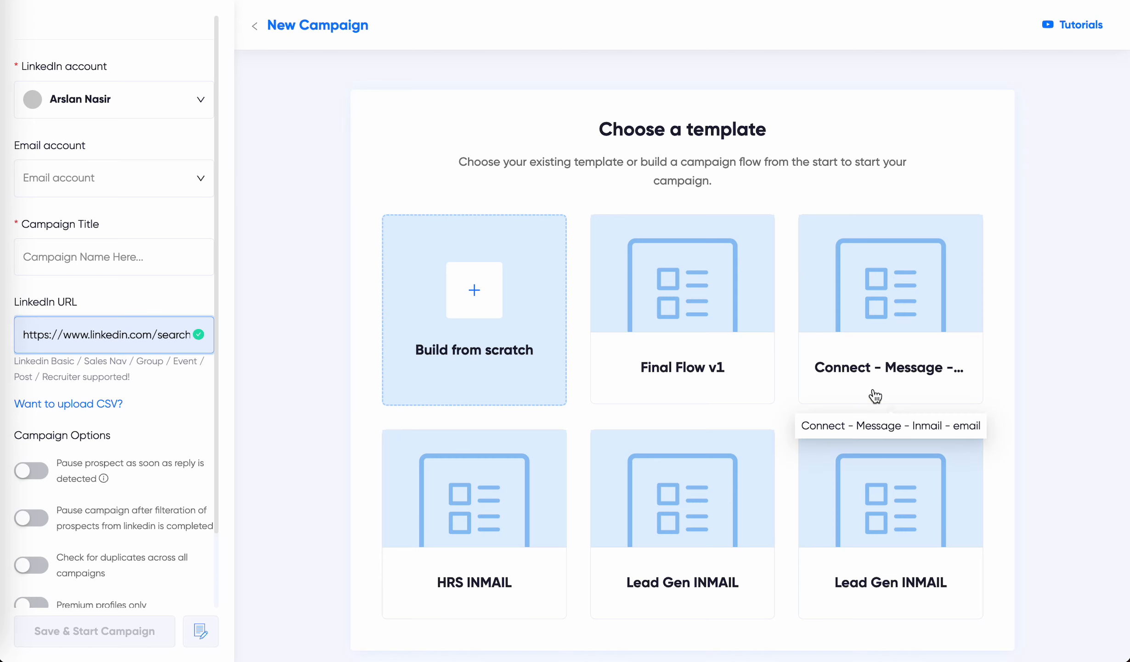
{"action": "left_click", "coordinate": [899, 371]}
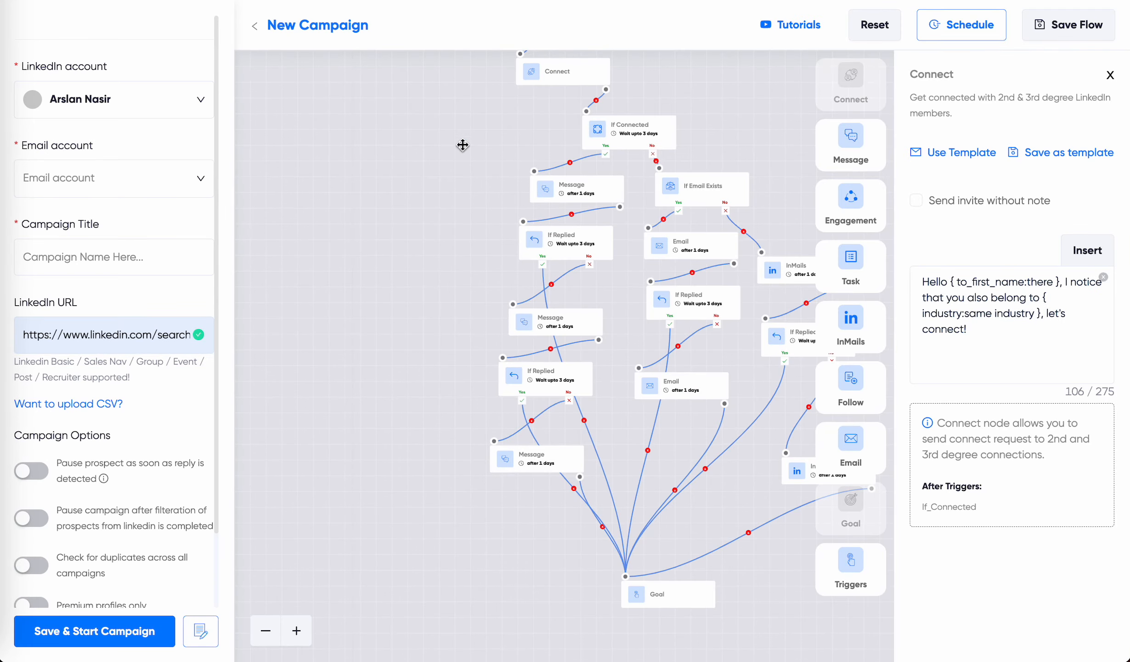
Examine the flow's Connect node, its invitation note and the placeholders available for it.
{"action": "left_click_drag", "start_coordinate": [463, 145], "coordinate": [371, 290]}
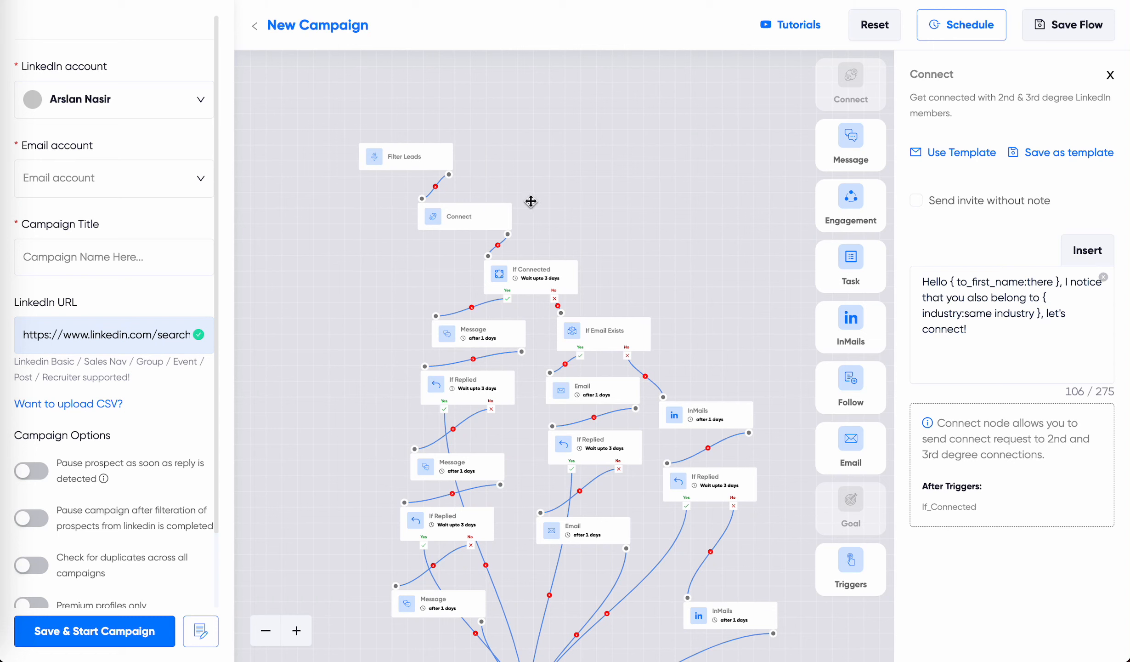
{"action": "left_click_drag", "start_coordinate": [988, 340], "coordinate": [898, 257]}
{"action": "left_click", "coordinate": [1088, 250]}
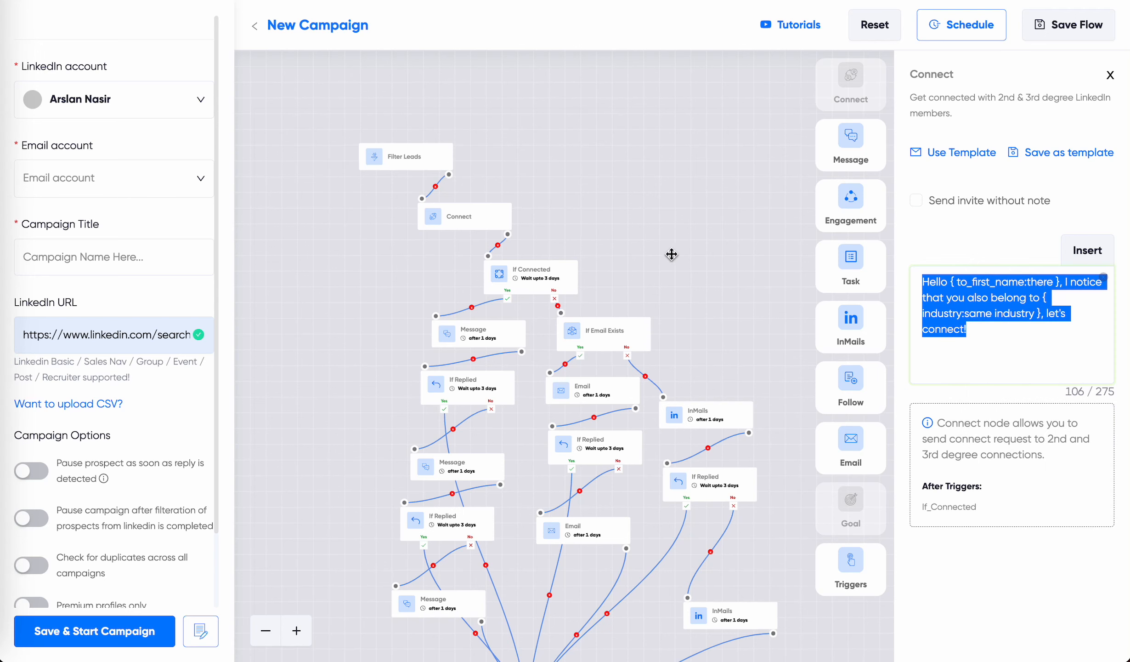
Review the available triggers and the wait settings of the flow's If Connected condition.
{"action": "left_click_drag", "start_coordinate": [671, 254], "coordinate": [661, 182]}
{"action": "left_click", "coordinate": [850, 574]}
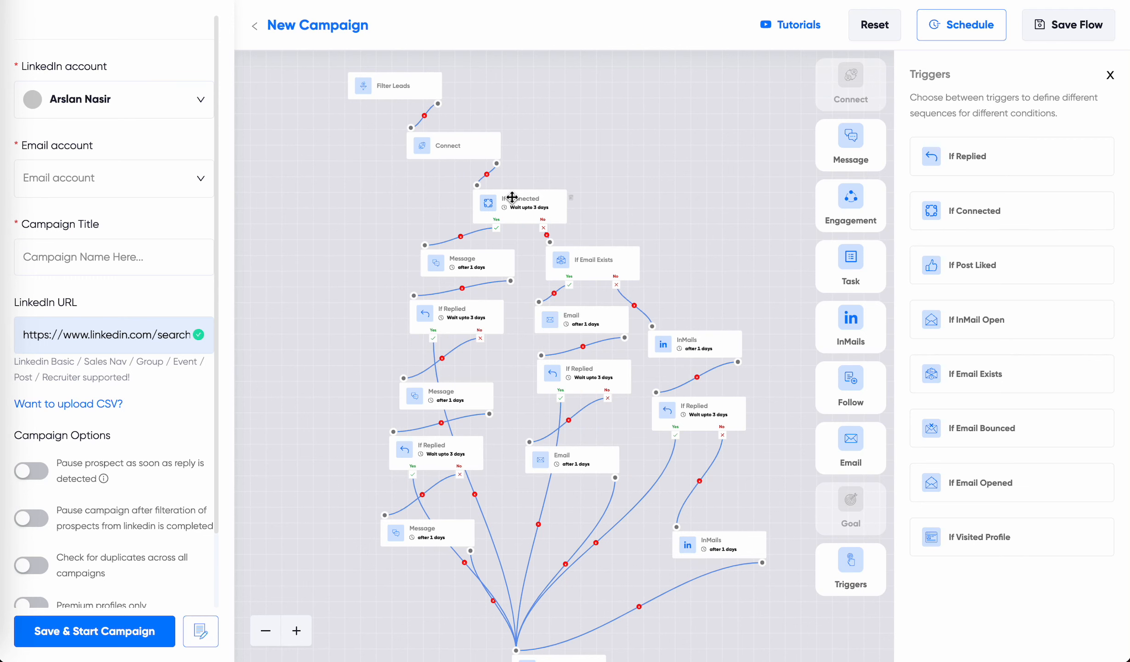
{"action": "left_click", "coordinate": [533, 208]}
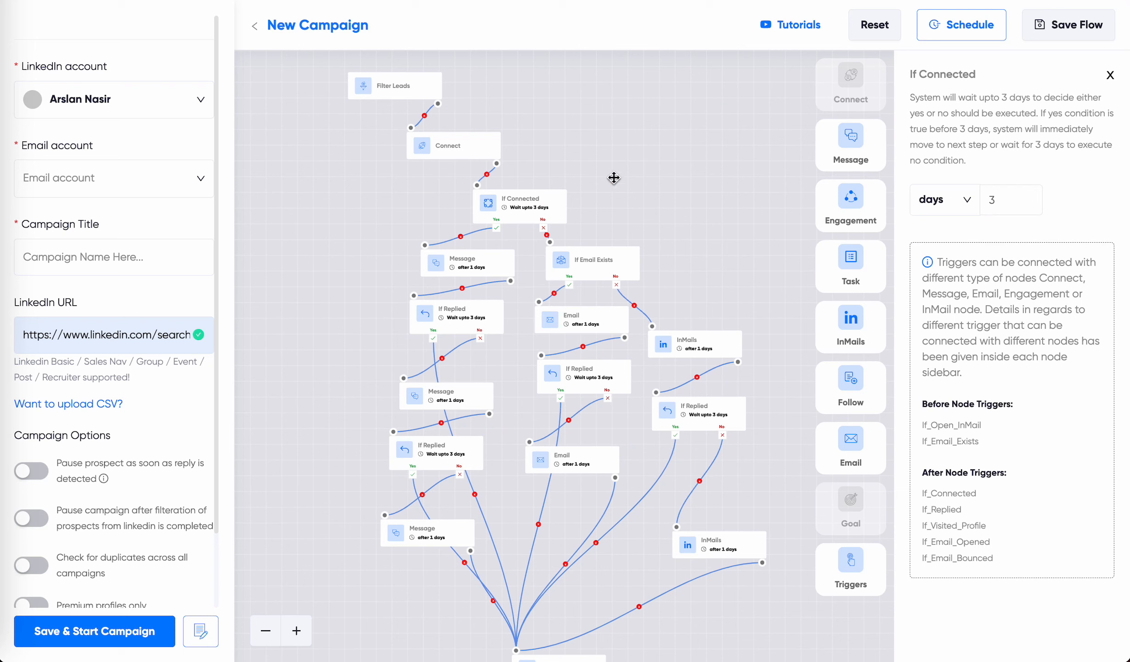
{"action": "scroll", "coordinate": [613, 195], "scroll_direction": "up", "scroll_amount": 2}
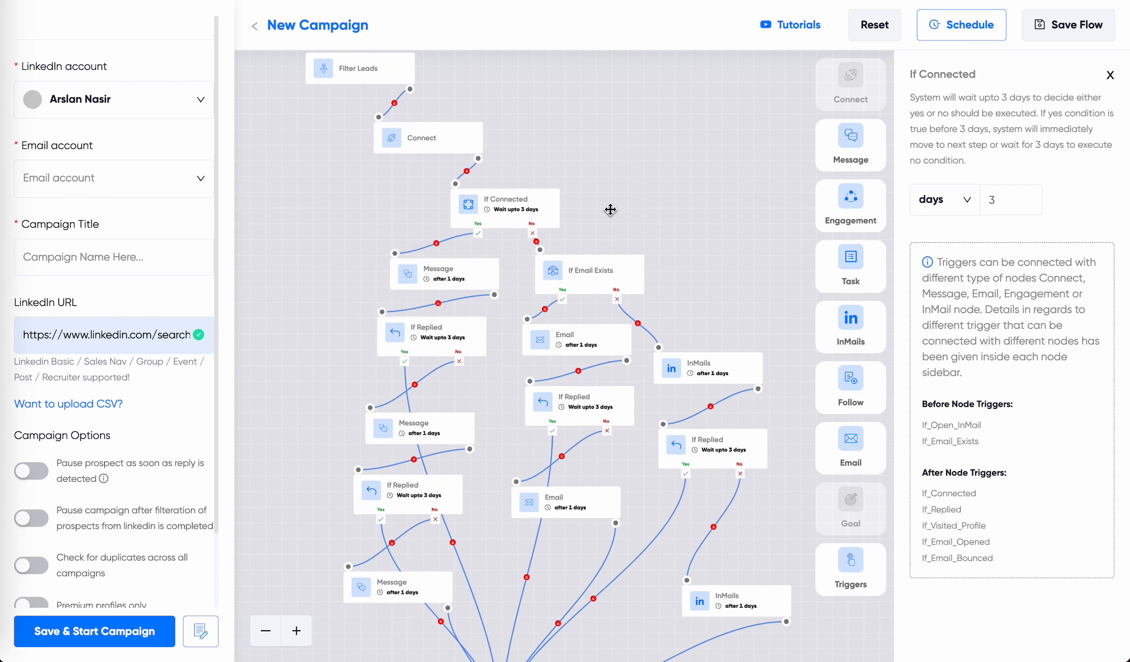
{"action": "left_click_drag", "start_coordinate": [608, 210], "coordinate": [622, 145]}
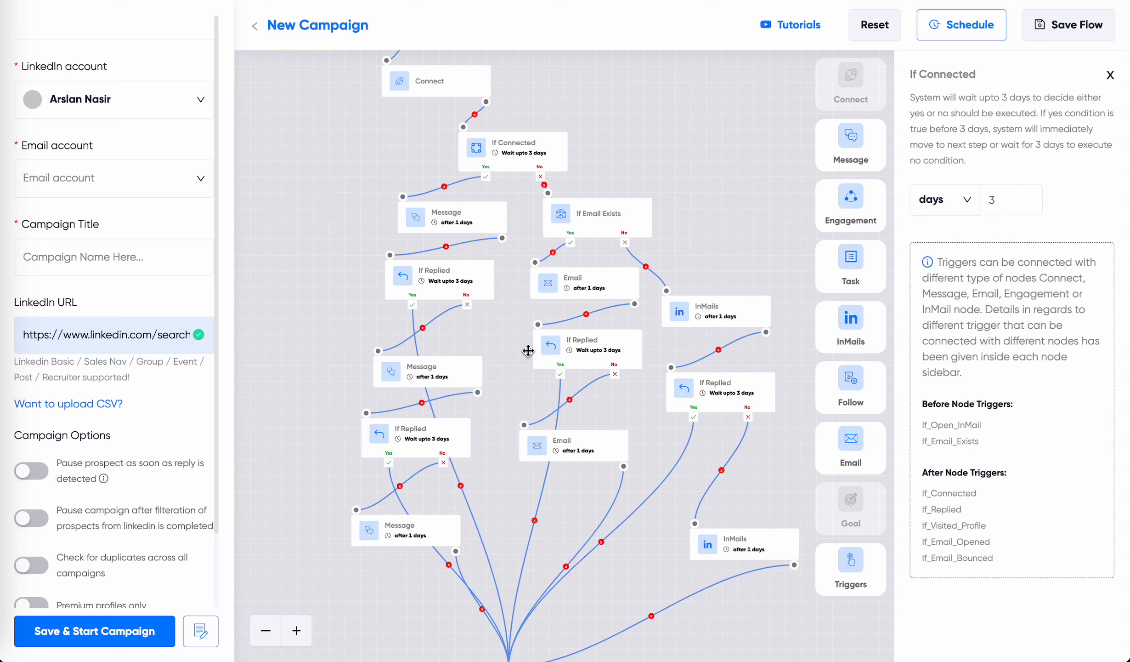
Inspect the first Message node's text, its document, image, GIF and Hyperise attachment options, and its placeholders.
{"action": "left_click", "coordinate": [460, 217]}
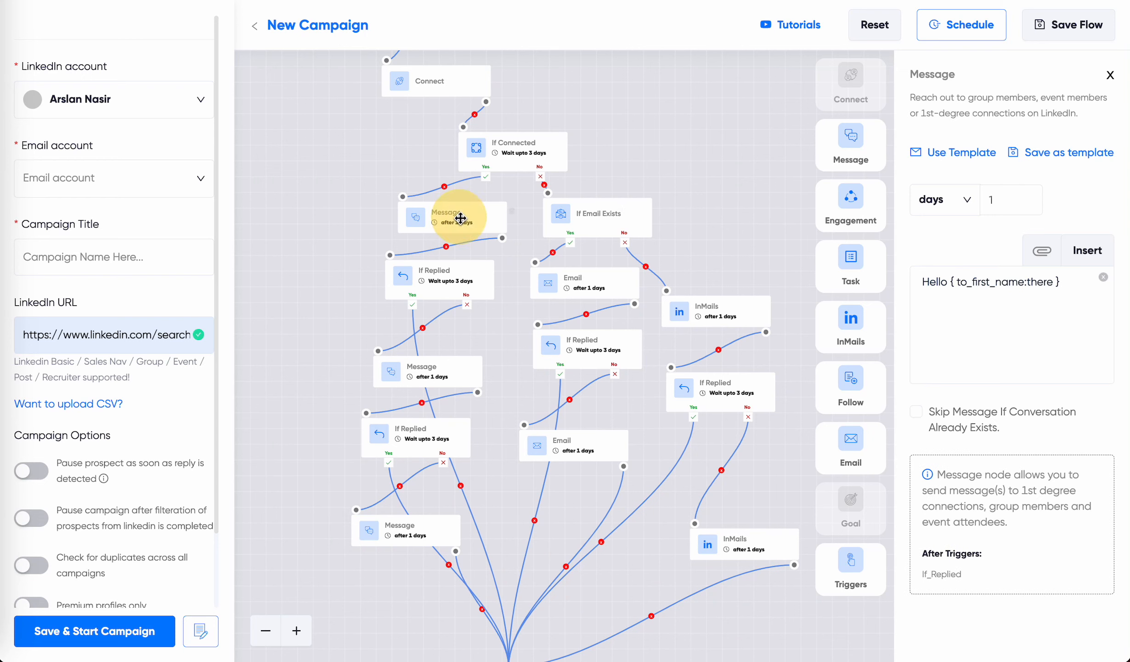
{"action": "triple_click", "coordinate": [1025, 336]}
{"action": "left_click", "coordinate": [1039, 259]}
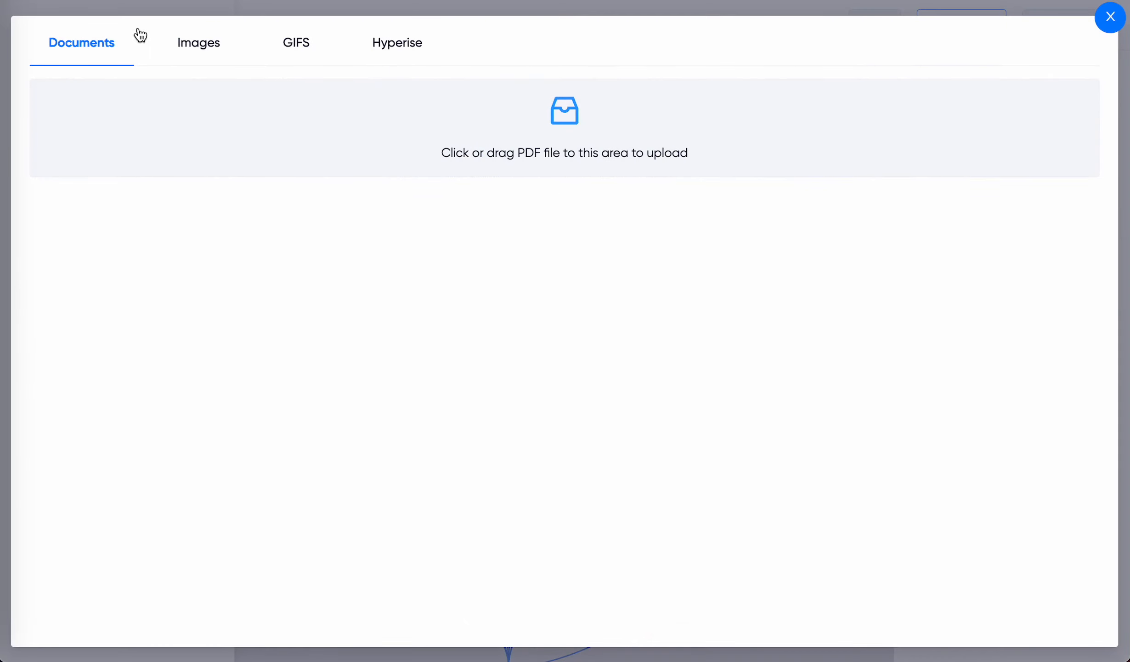
{"action": "left_click", "coordinate": [191, 49]}
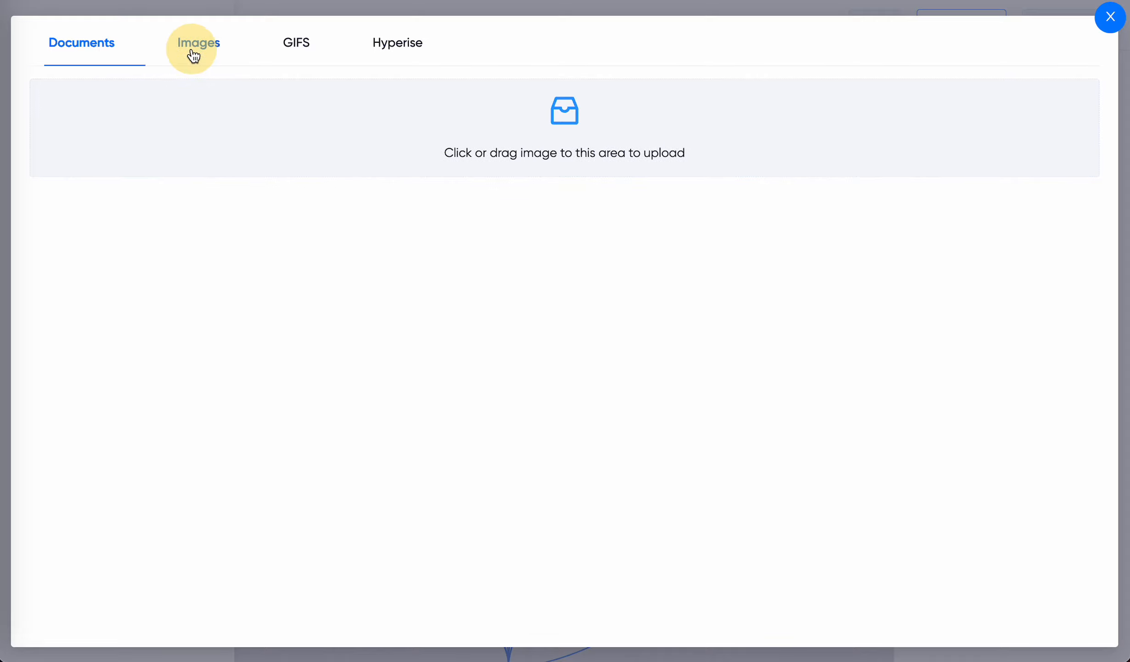
{"action": "left_click", "coordinate": [289, 46]}
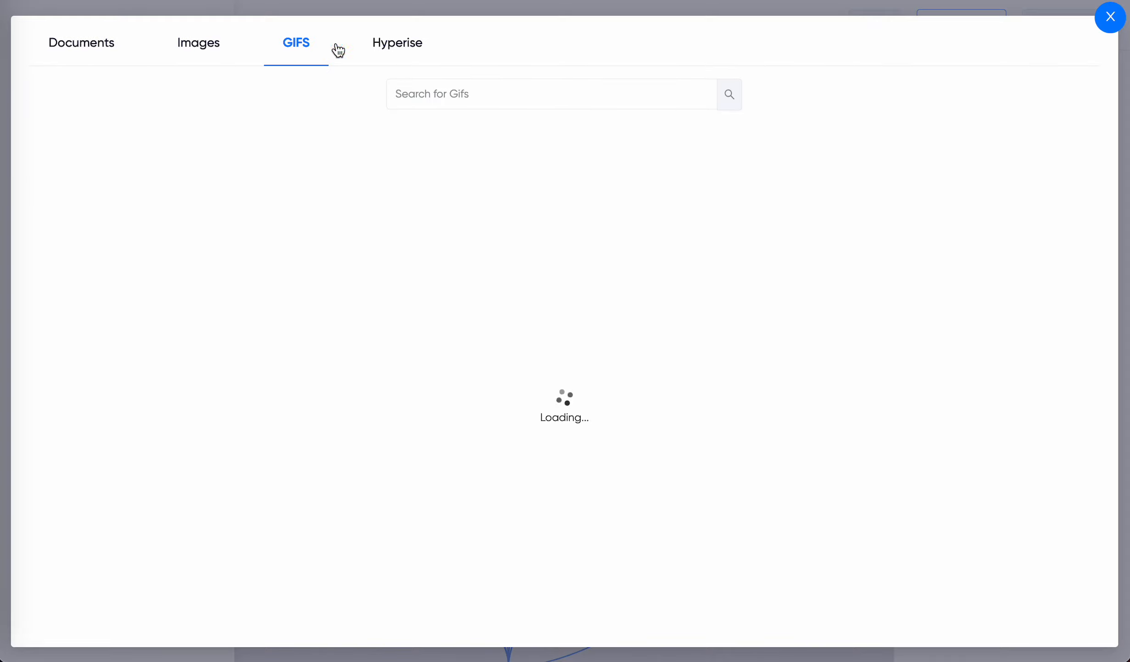
{"action": "left_click", "coordinate": [409, 47]}
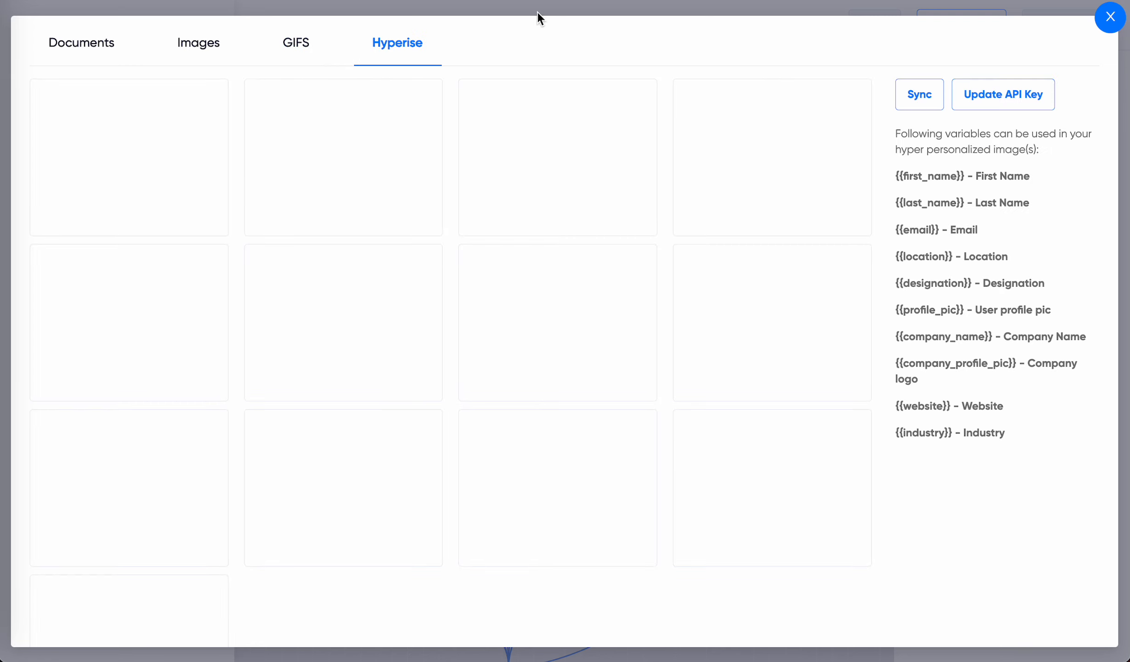
{"action": "left_click", "coordinate": [1110, 21]}
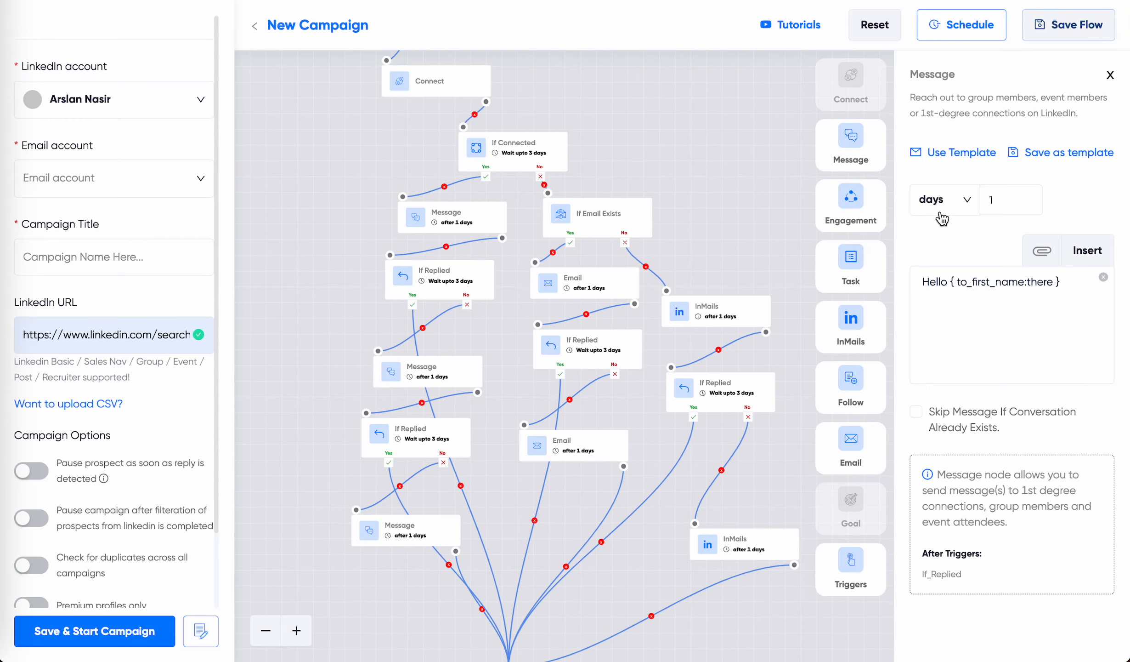
{"action": "left_click", "coordinate": [1084, 252]}
Add the { signature } placeholder two lines below the greeting in the first Email node's message and save the email.
{"action": "left_click", "coordinate": [591, 286]}
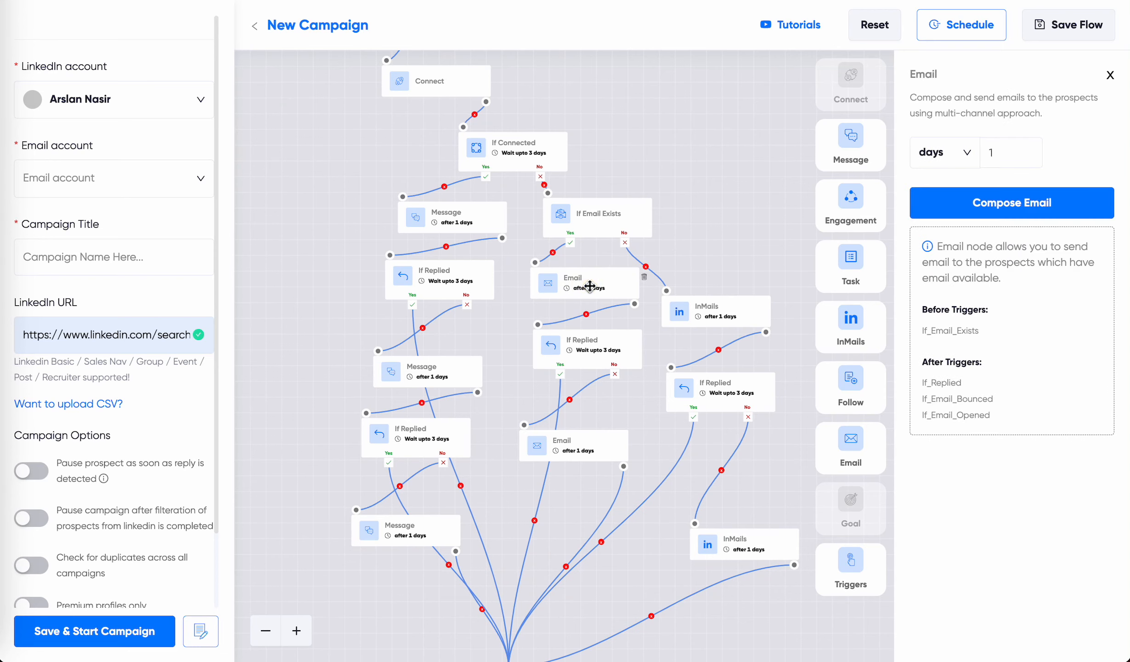
{"action": "left_click", "coordinate": [1001, 206]}
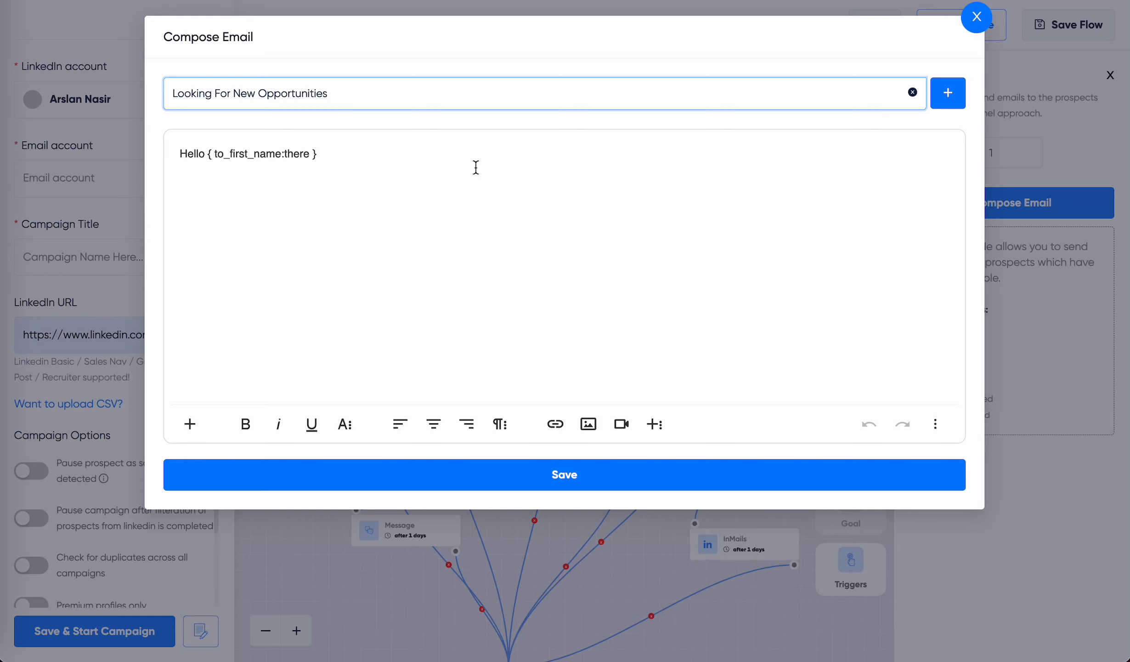
{"action": "triple_click", "coordinate": [387, 93]}
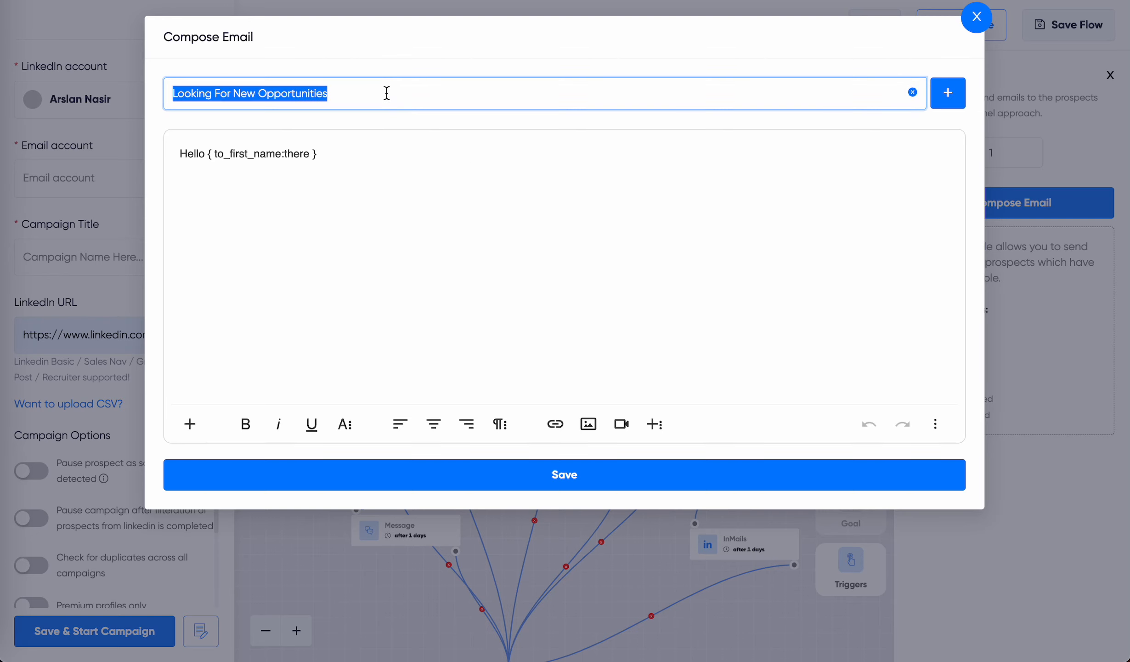
{"action": "left_click", "coordinate": [411, 164]}
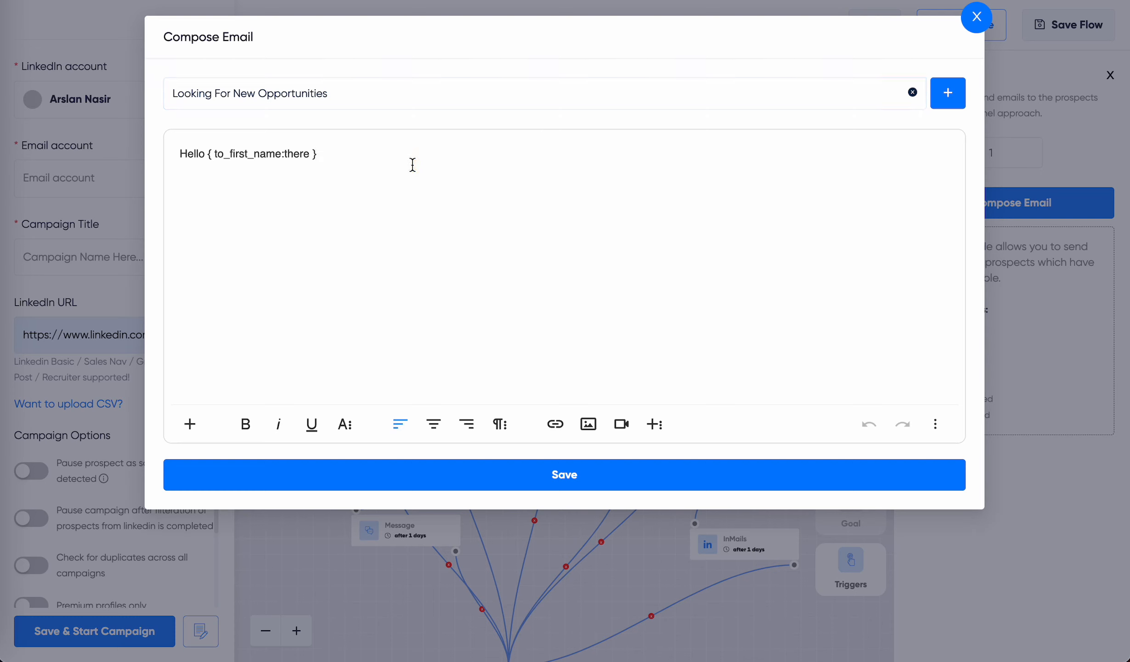
{"action": "key", "text": "Return"}
{"action": "key", "text": "Return"}
{"action": "type", "text": "{"}
{"action": "key", "text": "Down"}
{"action": "key", "text": "Down"}
{"action": "key", "text": "Down"}
{"action": "key", "text": "Down"}
{"action": "key", "text": "Down"}
{"action": "key", "text": "Down"}
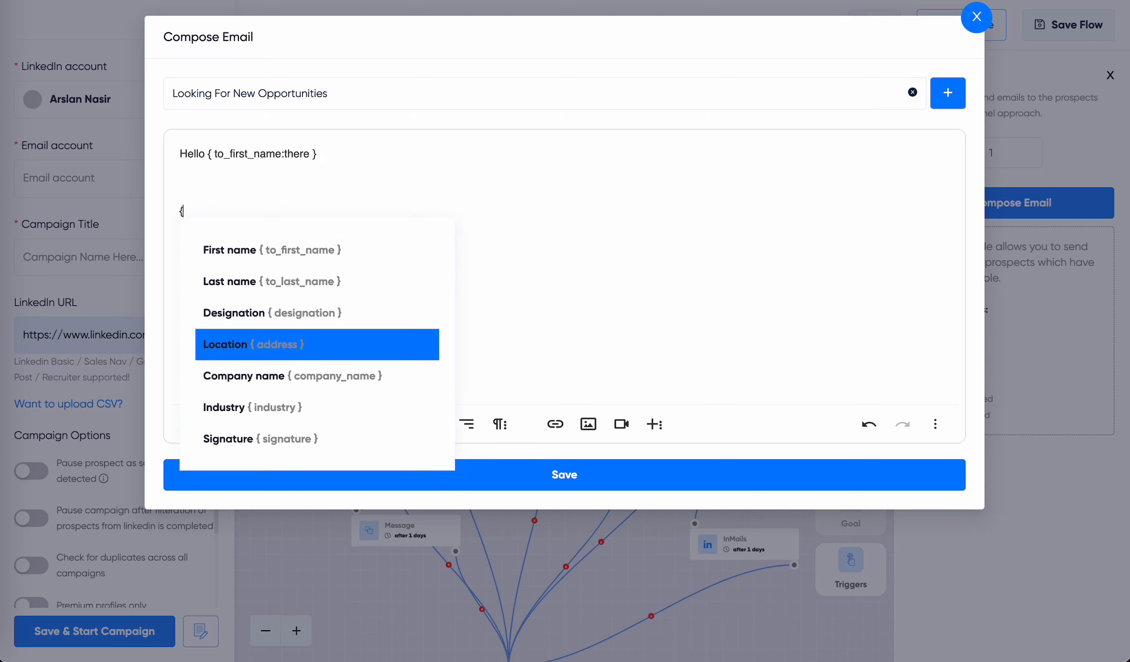
{"action": "key", "text": "Return"}
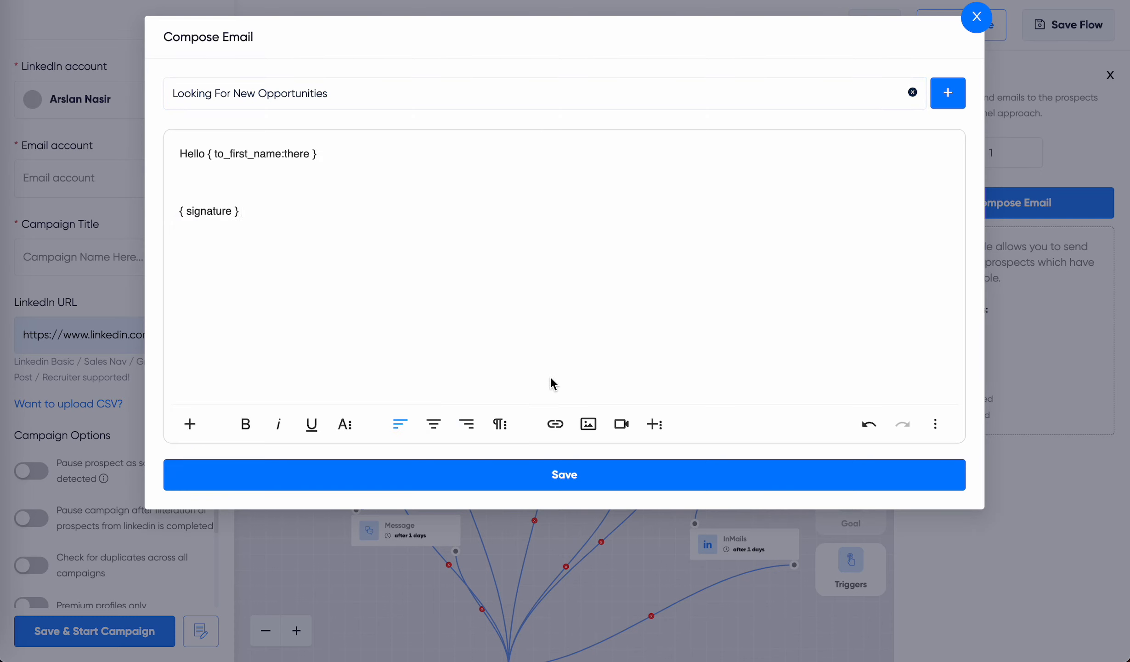
{"action": "left_click", "coordinate": [582, 478]}
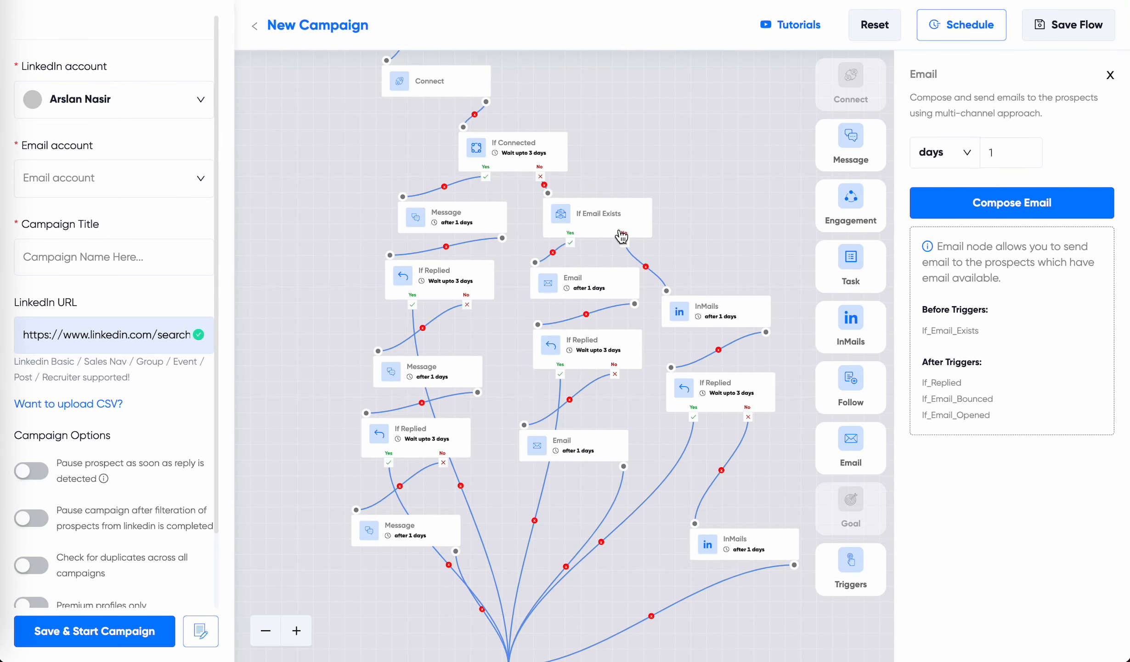
Inspect the first InMails node's subject, message body and the dynamic placeholders offered for both.
{"action": "left_click", "coordinate": [712, 309]}
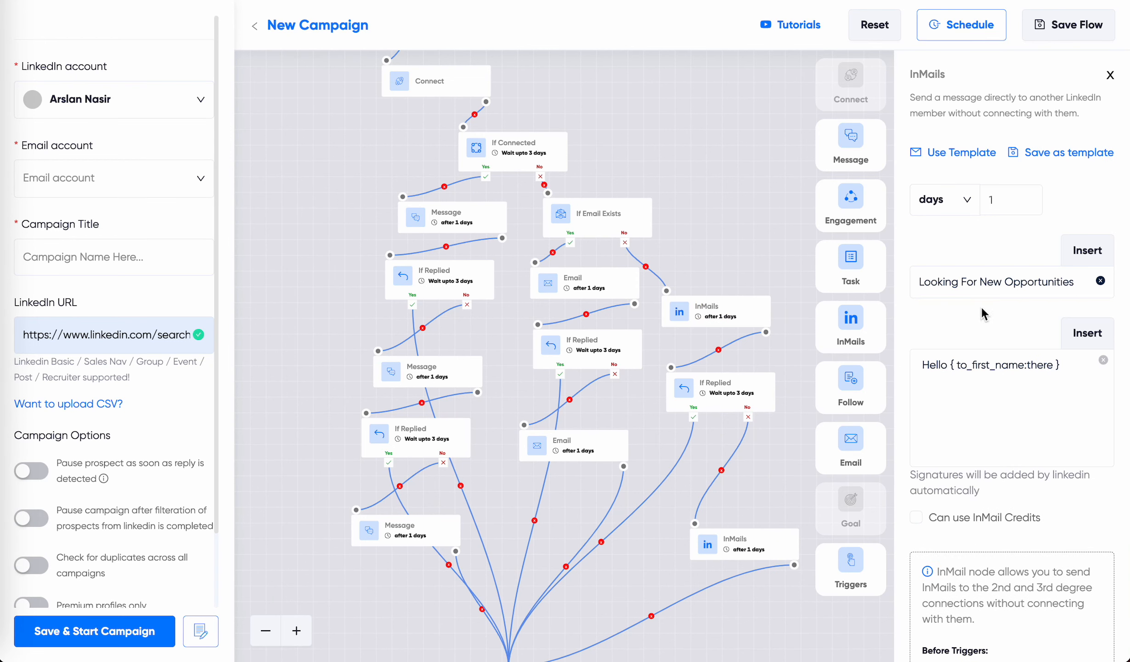
{"action": "left_click", "coordinate": [1005, 277]}
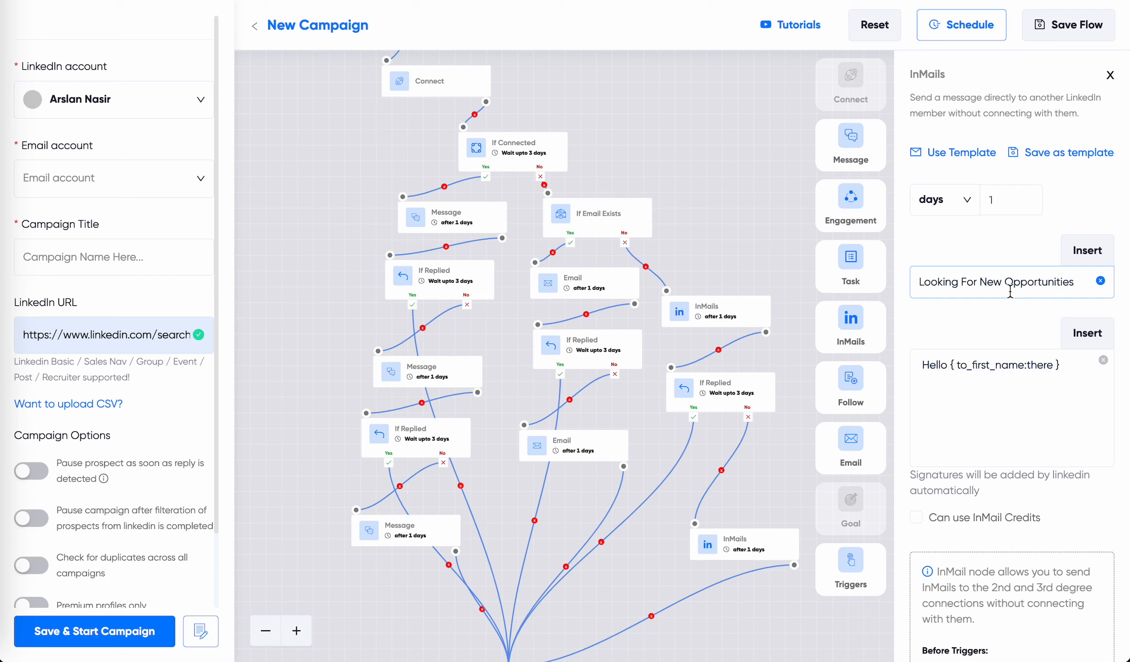
{"action": "triple_click", "coordinate": [1005, 280]}
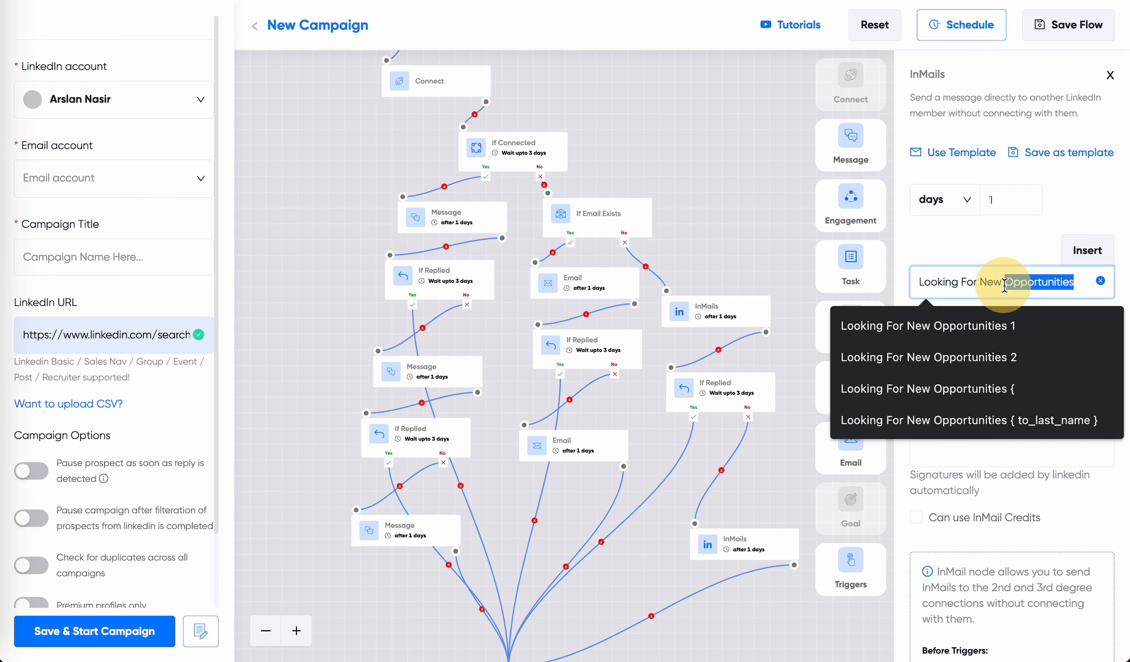
{"action": "left_click", "coordinate": [1016, 459]}
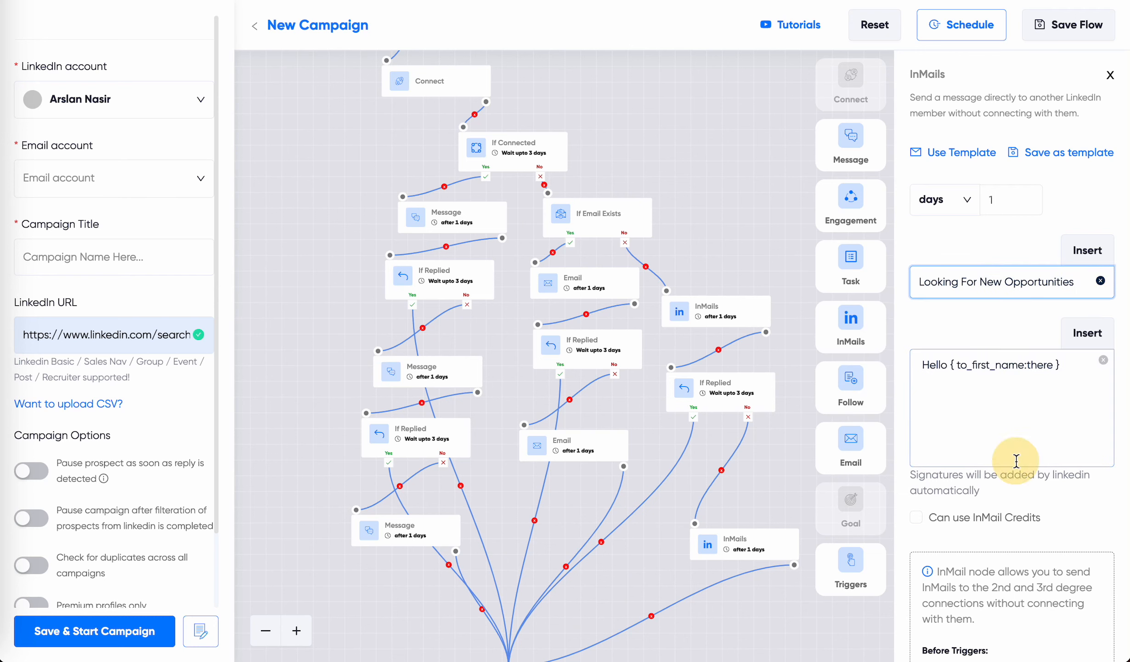
{"action": "left_click", "coordinate": [1088, 333]}
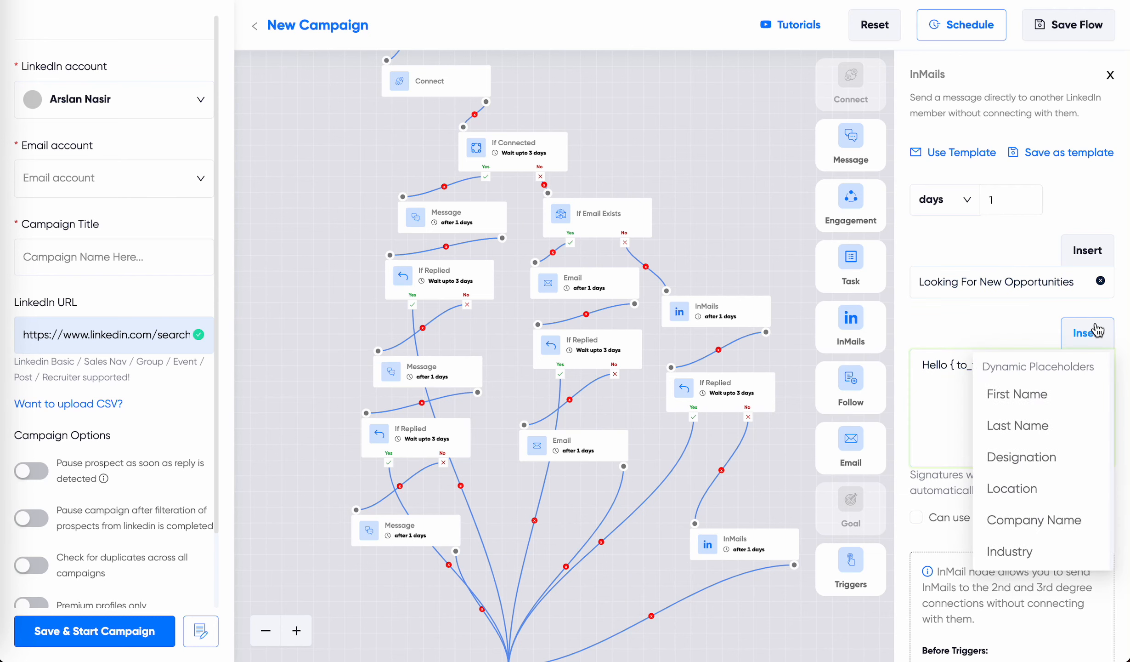
{"action": "left_click", "coordinate": [1088, 251]}
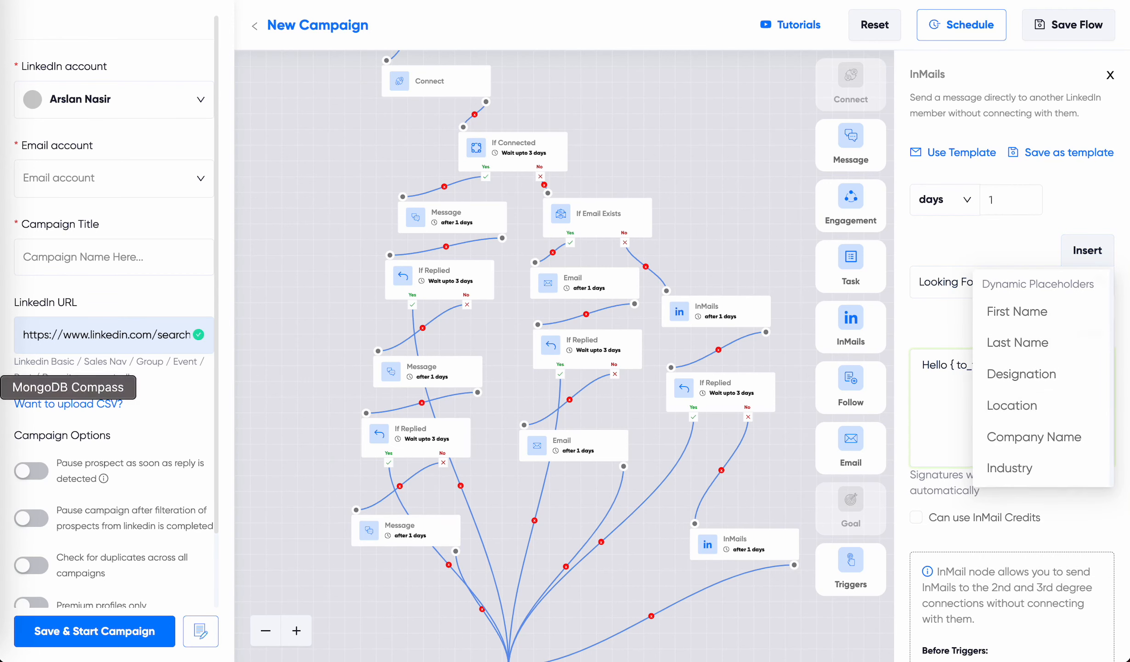
Enable automatically adding leads to the CRM with contact details, choosing GoHighLevel with the On Connect trigger.
{"action": "scroll", "coordinate": [117, 450], "scroll_direction": "down", "scroll_amount": 2}
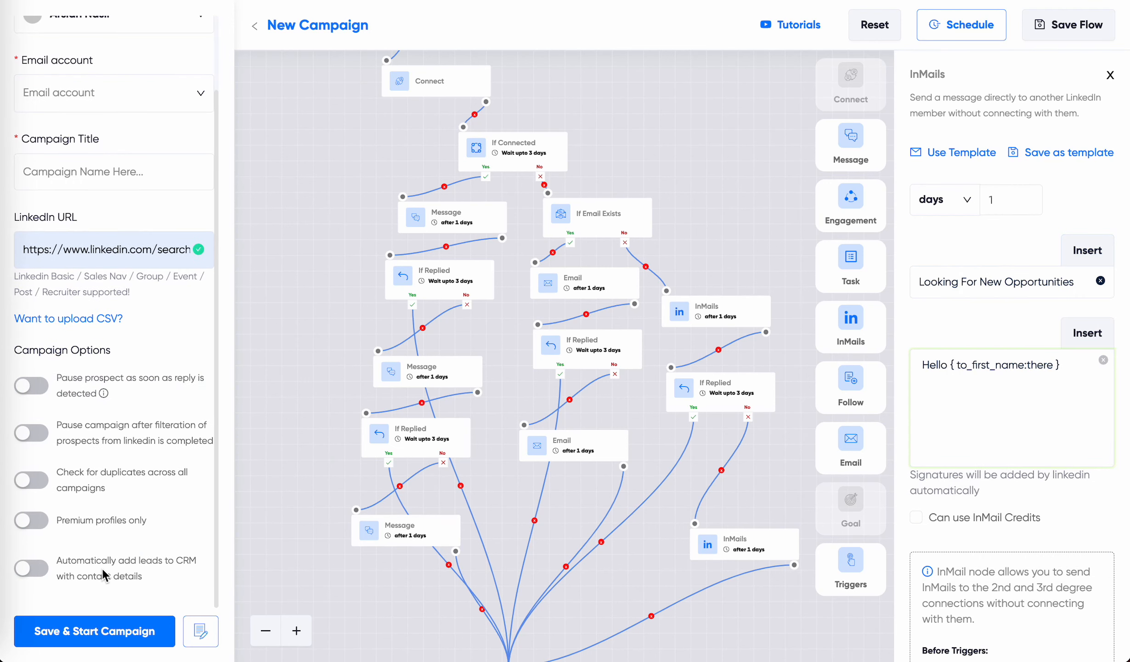
{"action": "left_click", "coordinate": [34, 568]}
{"action": "scroll", "coordinate": [148, 484], "scroll_direction": "down", "scroll_amount": 2}
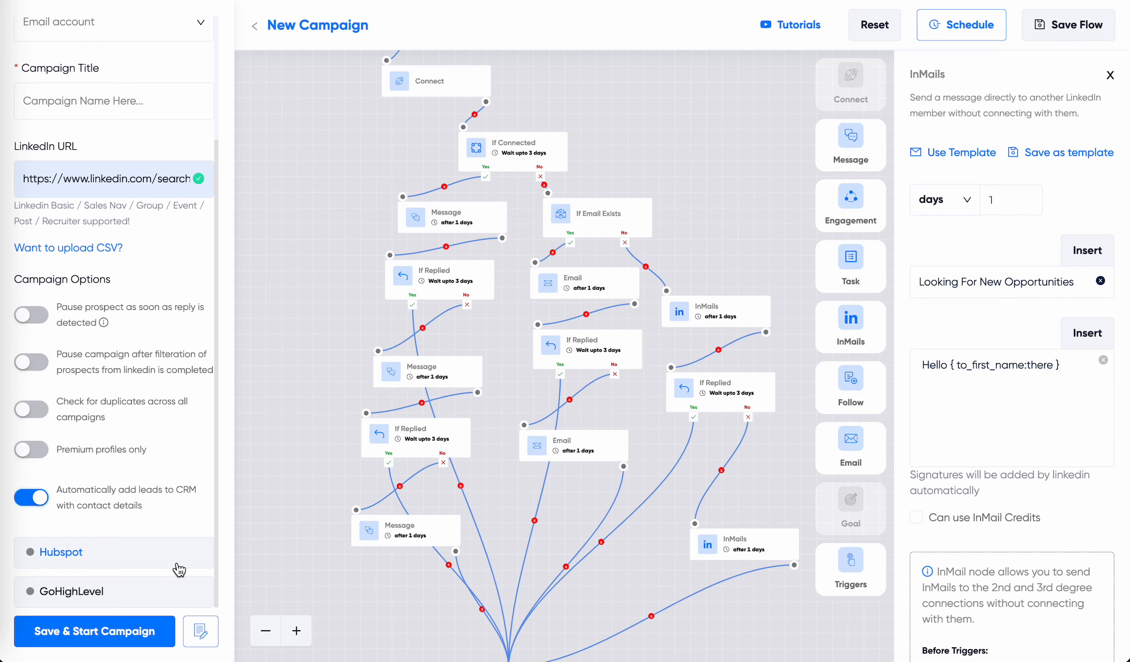
{"action": "left_click", "coordinate": [95, 592]}
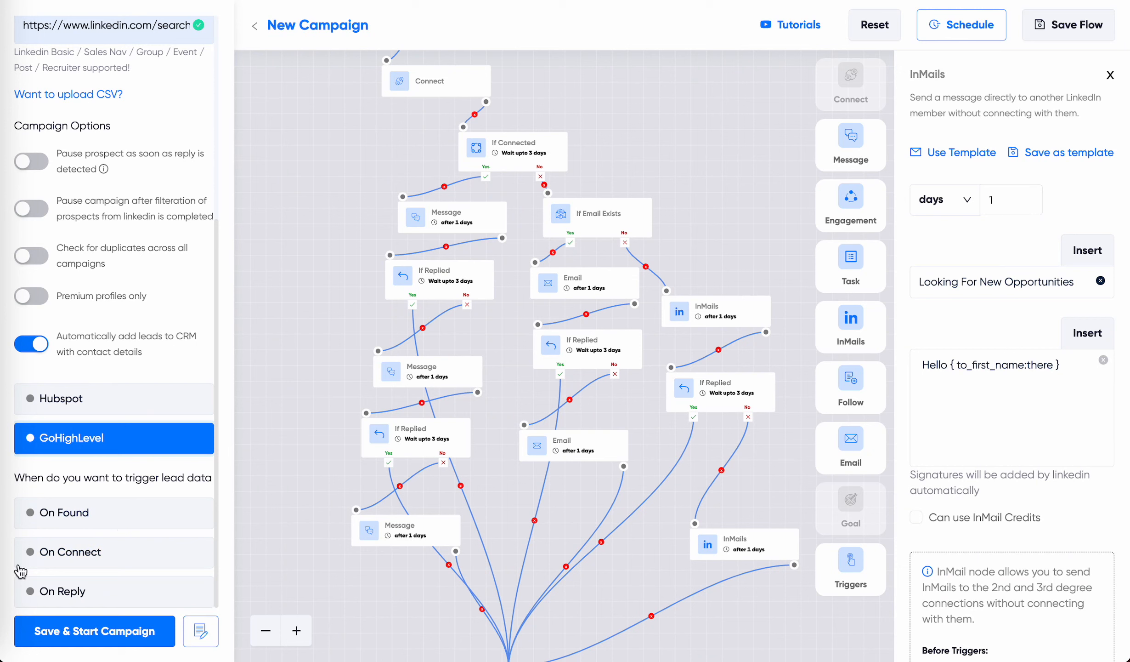
{"action": "left_click", "coordinate": [97, 558]}
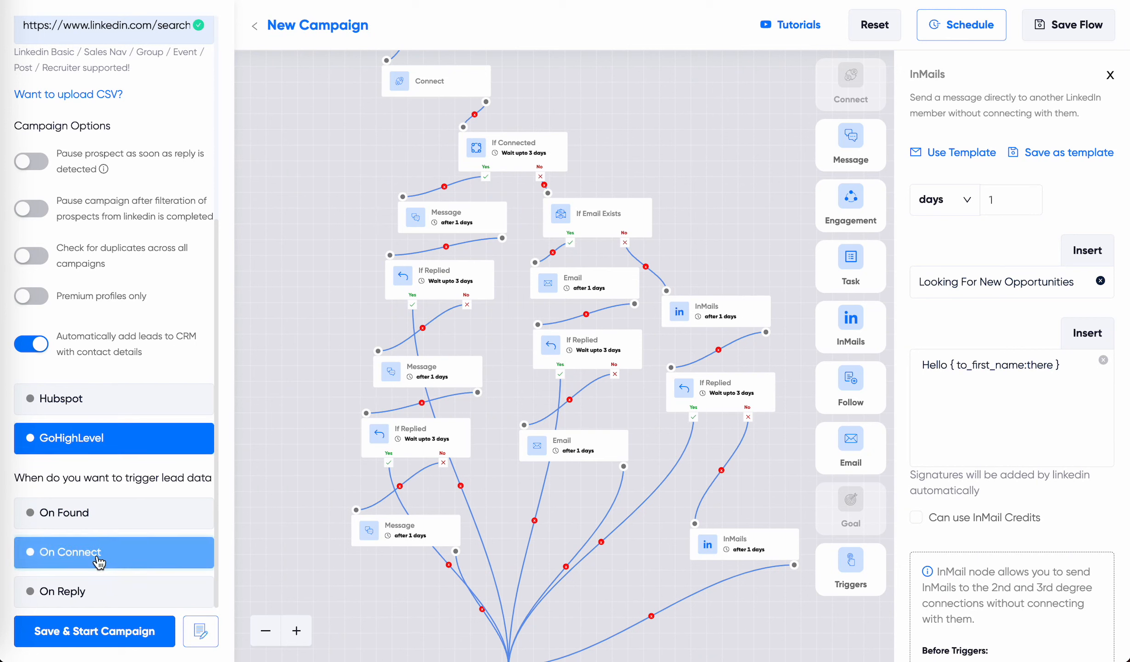
Set the flow campaign's lead data trigger to On Reply, then leave the campaign and discard its unsaved changes.
{"action": "left_click", "coordinate": [79, 593]}
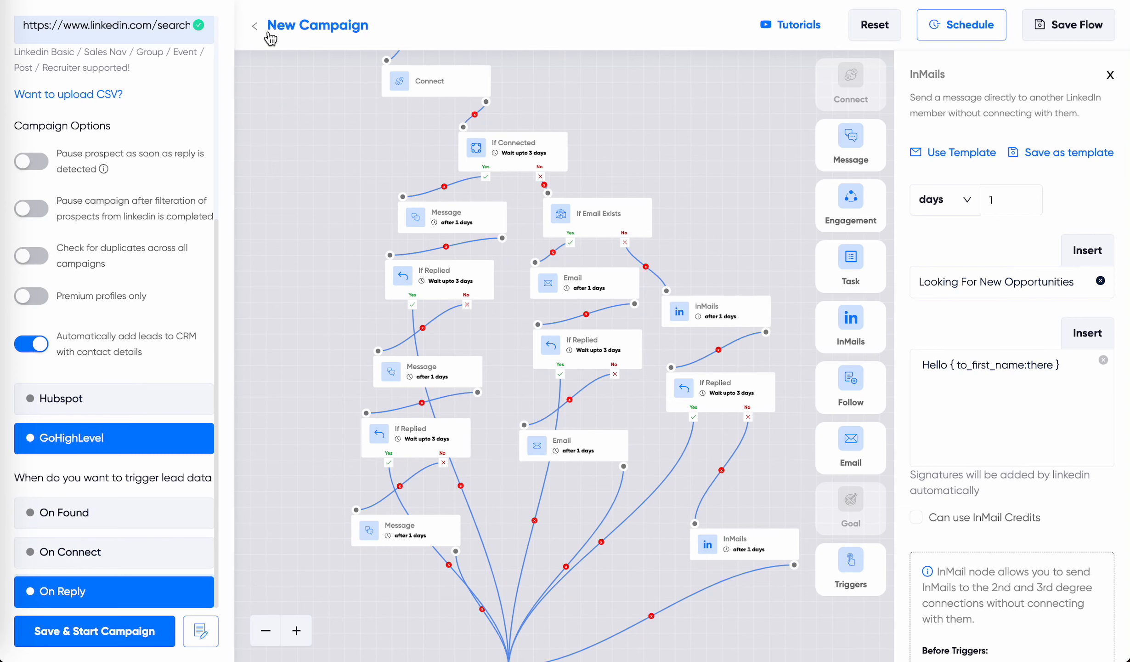
{"action": "left_click", "coordinate": [255, 26]}
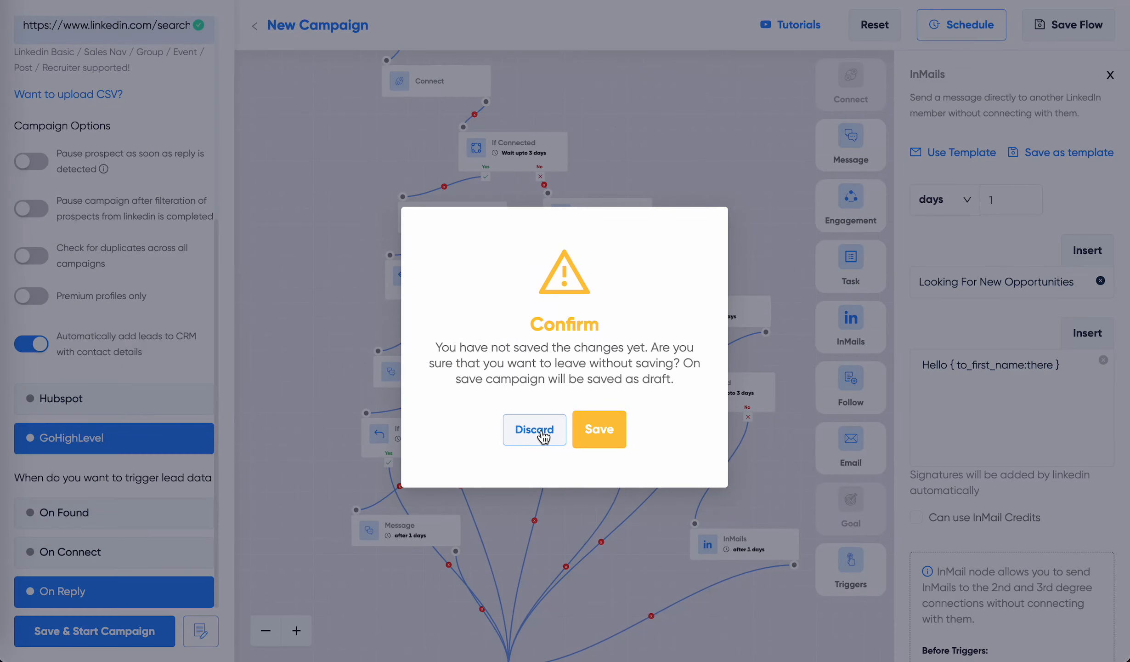
{"action": "left_click", "coordinate": [542, 434]}
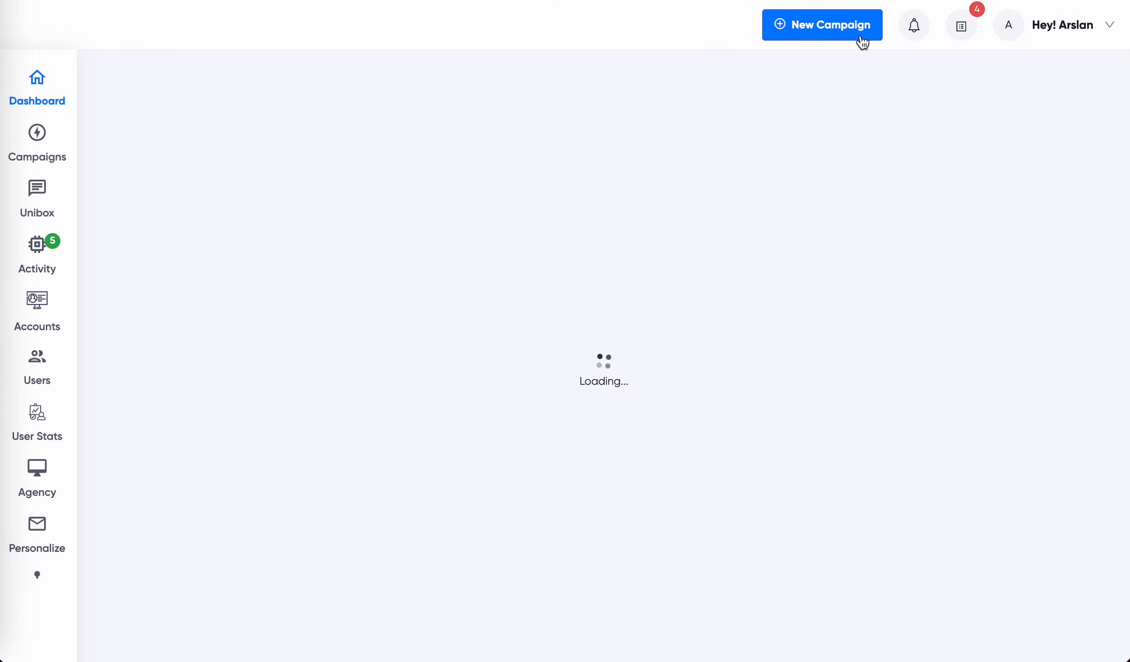
Start a new campaign using the first listed LinkedIn account.
{"action": "left_click", "coordinate": [863, 41]}
{"action": "left_click", "coordinate": [333, 345]}
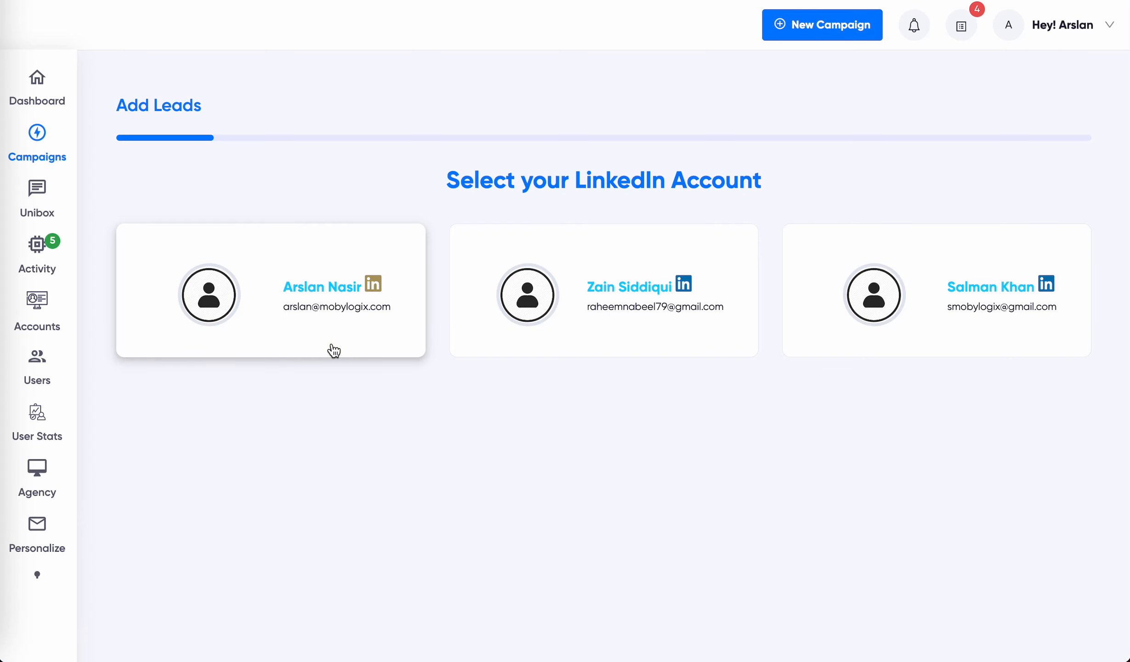
{"action": "left_click", "coordinate": [309, 342]}
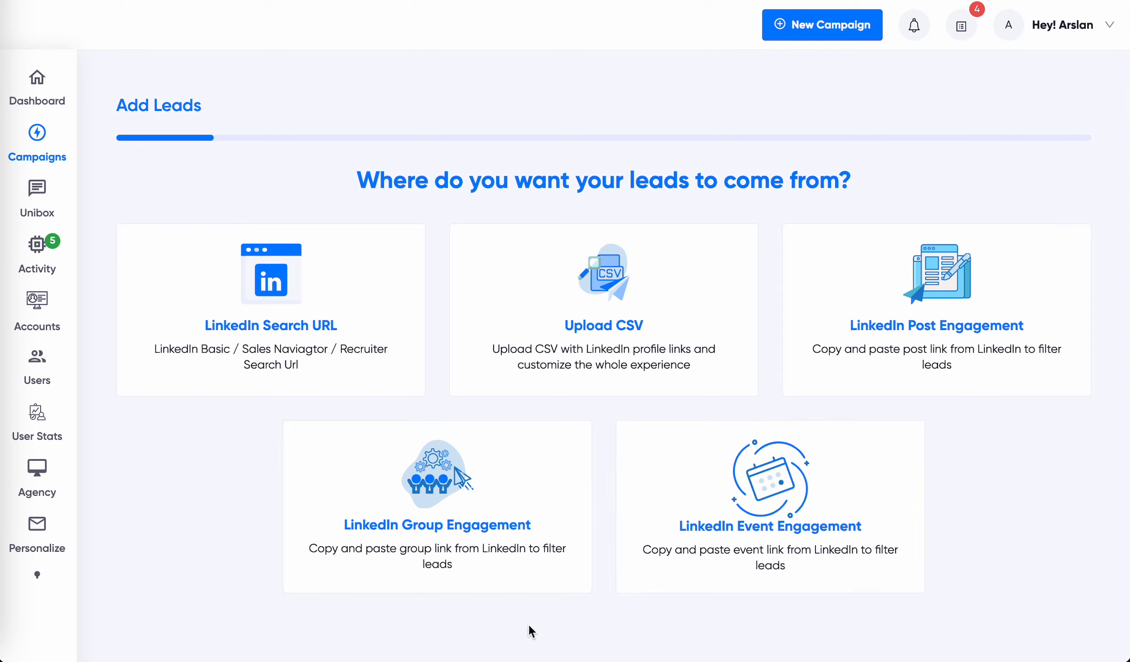
{"action": "left_click", "coordinate": [755, 534]}
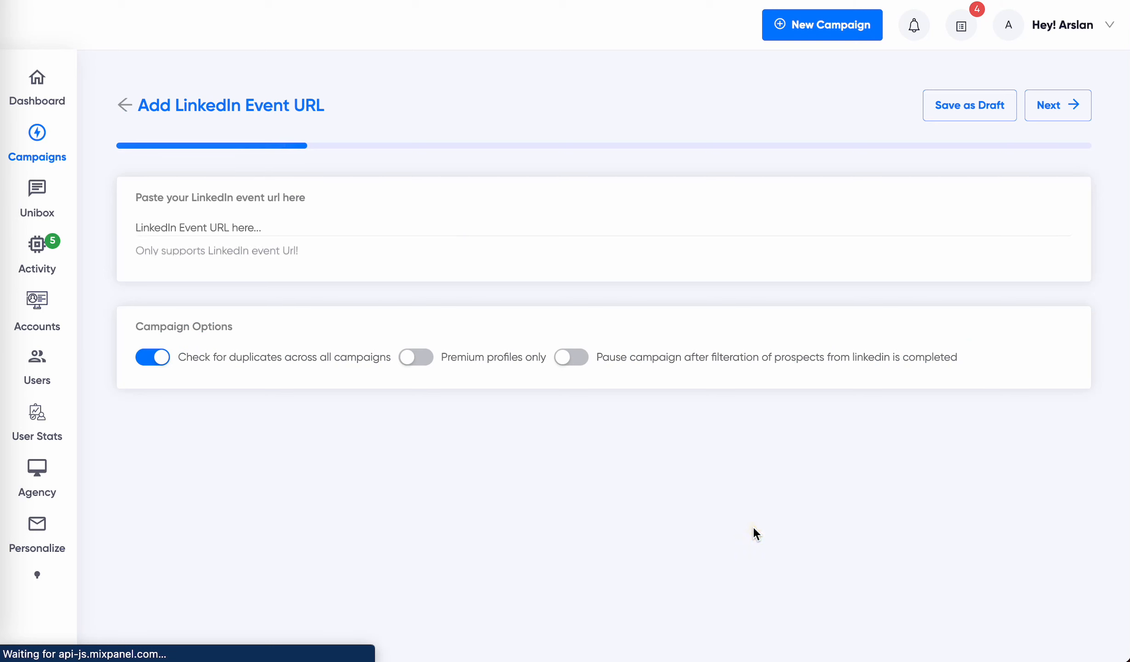
{"action": "left_click", "coordinate": [337, 226]}
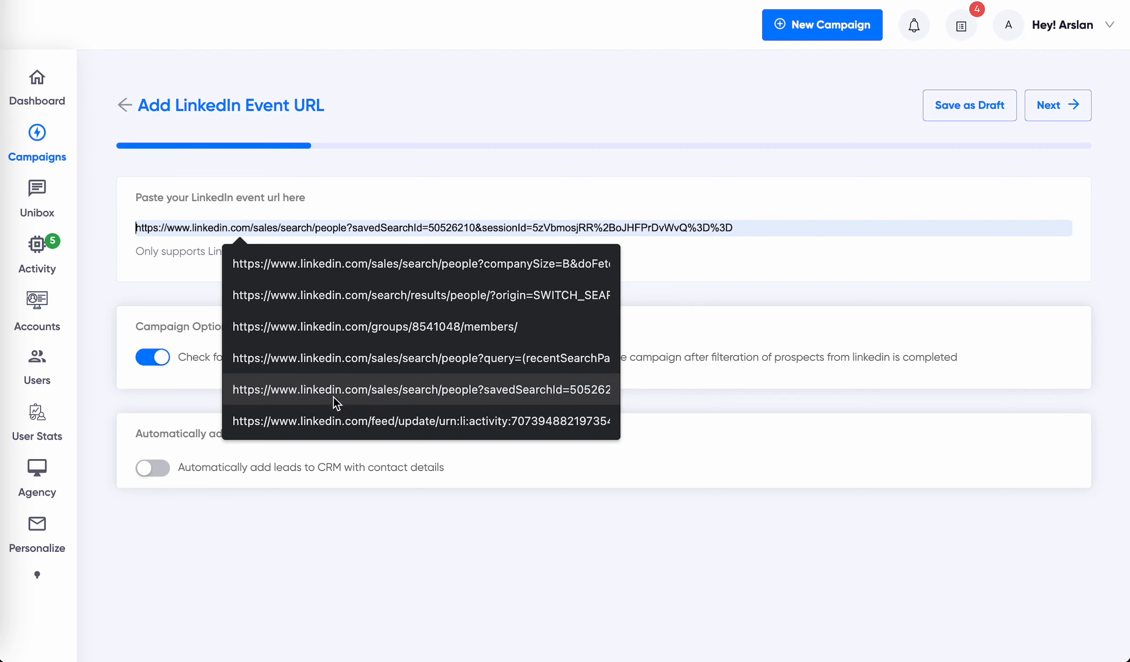
{"action": "left_click", "coordinate": [123, 105]}
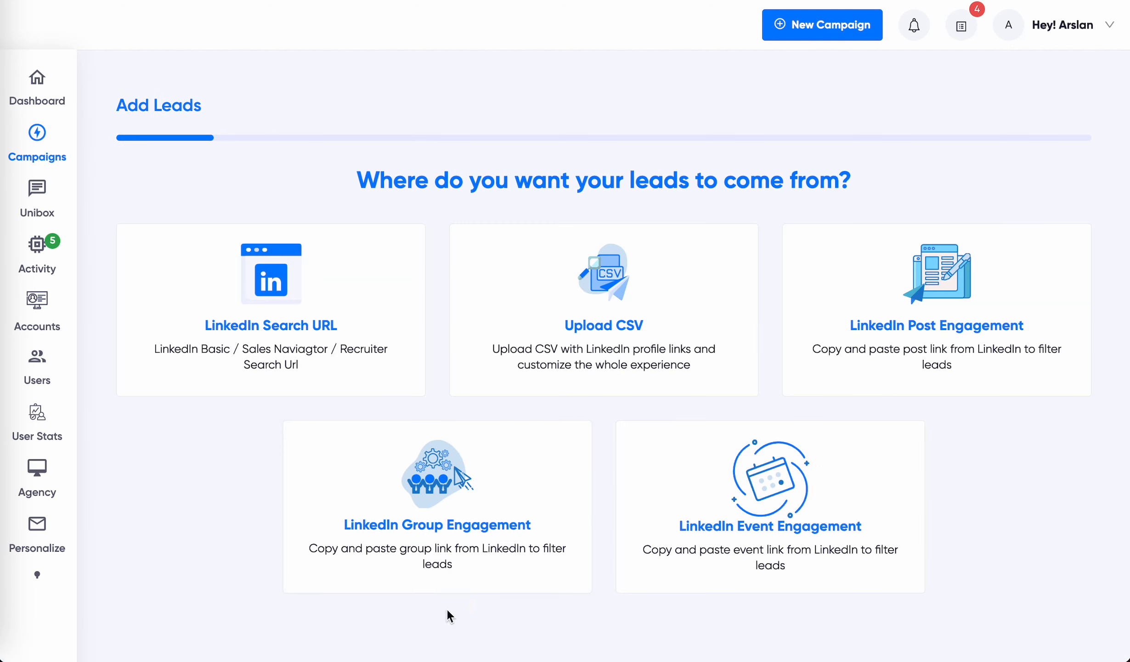
{"action": "left_click", "coordinate": [444, 551]}
{"action": "left_click", "coordinate": [432, 228]}
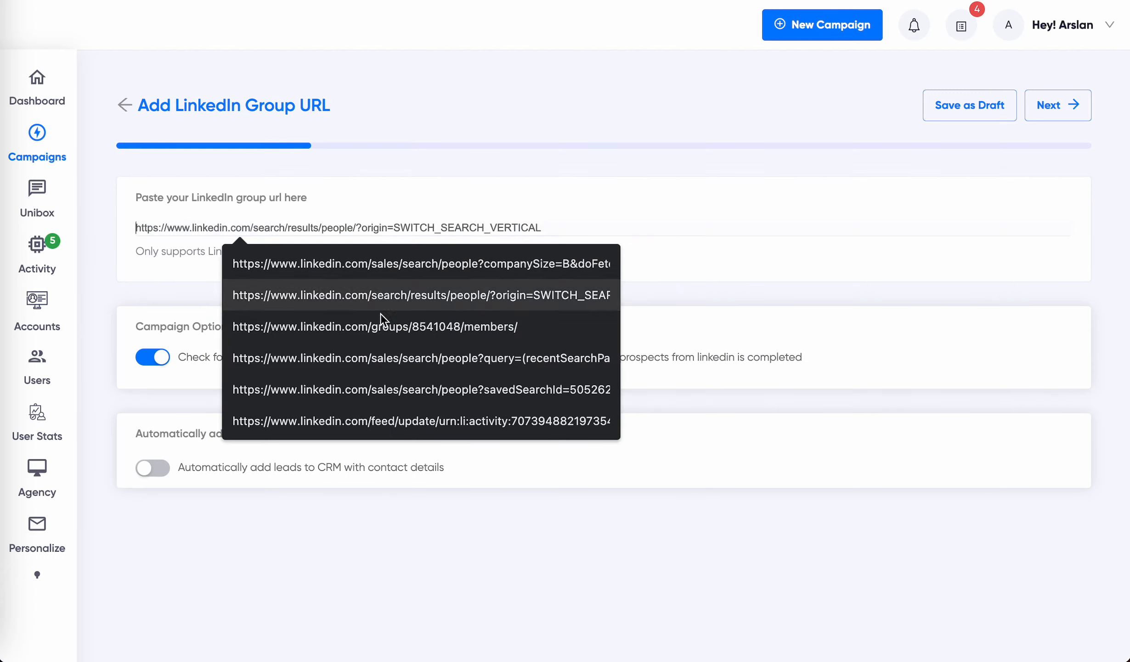
{"action": "left_click", "coordinate": [427, 326]}
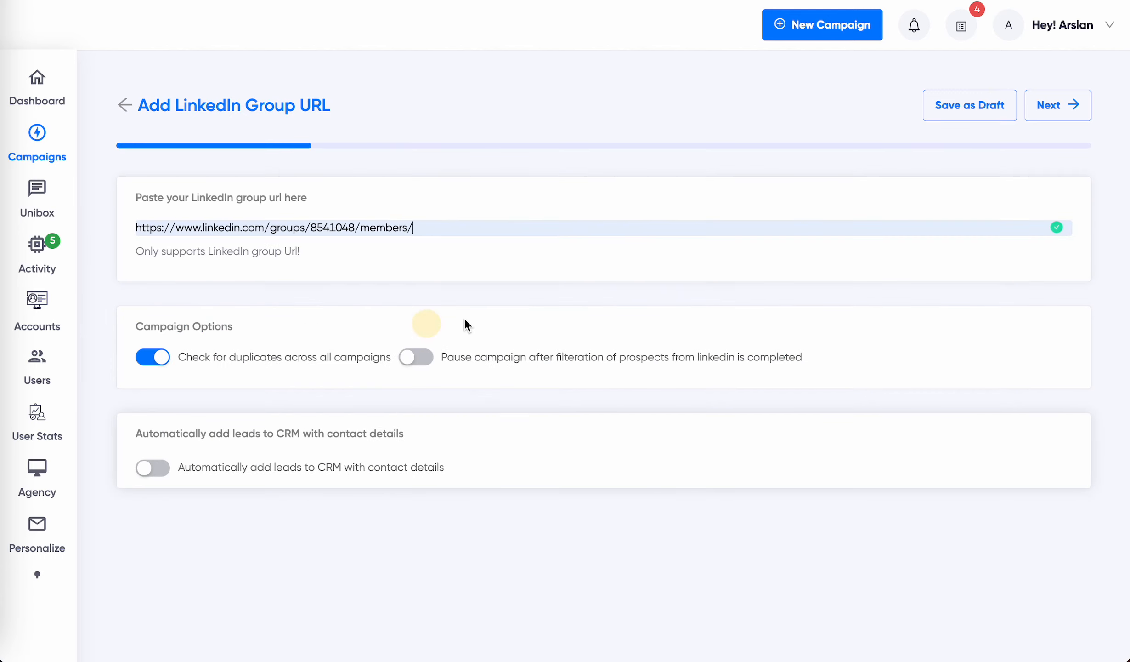
{"action": "double_click", "coordinate": [387, 227]}
{"action": "key", "text": "BackSpace"}
{"action": "key", "text": "BackSpace"}
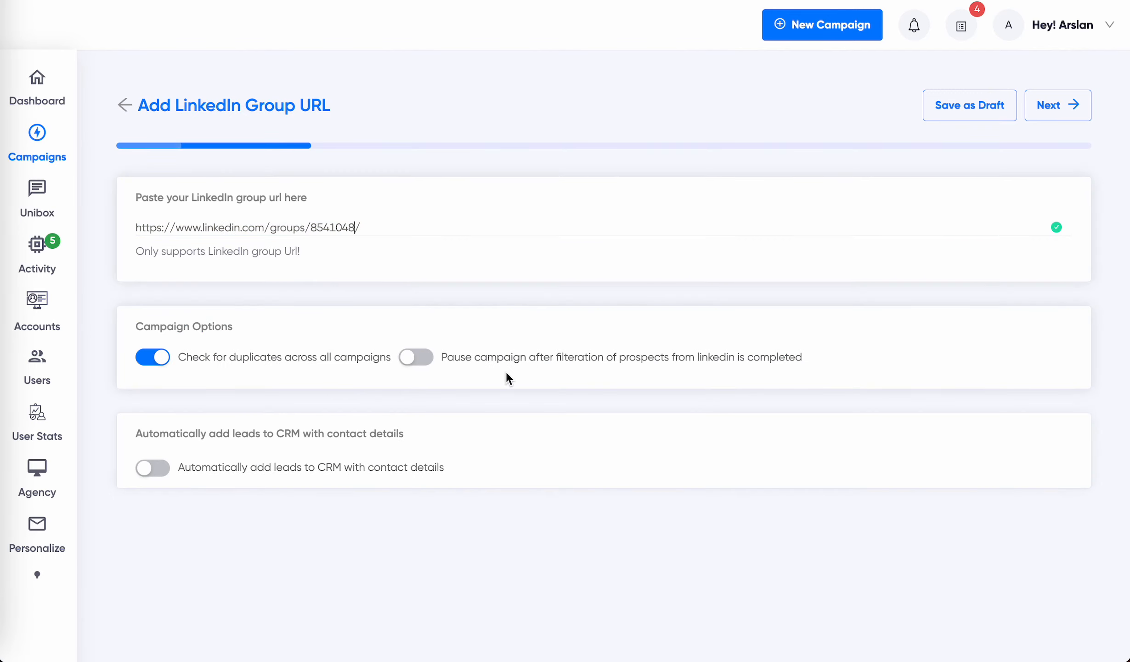
Enable automatically adding leads to GoHighLevel with the On Reply trigger and proceed to the campaign type selection.
{"action": "left_click", "coordinate": [156, 468]}
{"action": "left_click", "coordinate": [334, 502]}
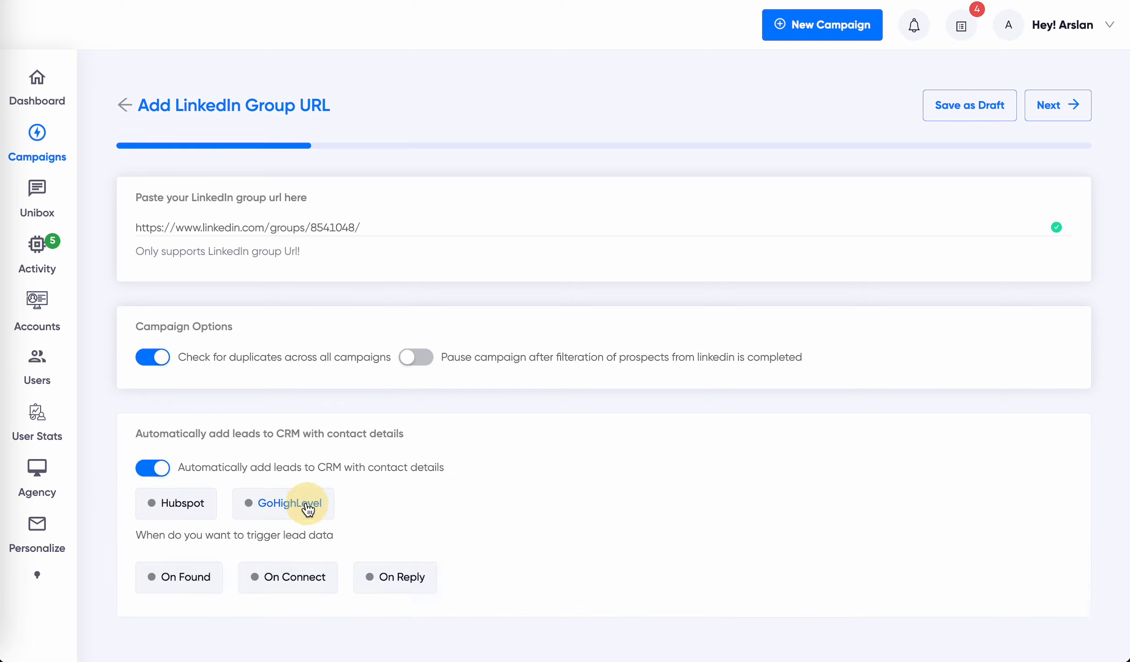
{"action": "left_click", "coordinate": [283, 577]}
{"action": "left_click", "coordinate": [398, 578]}
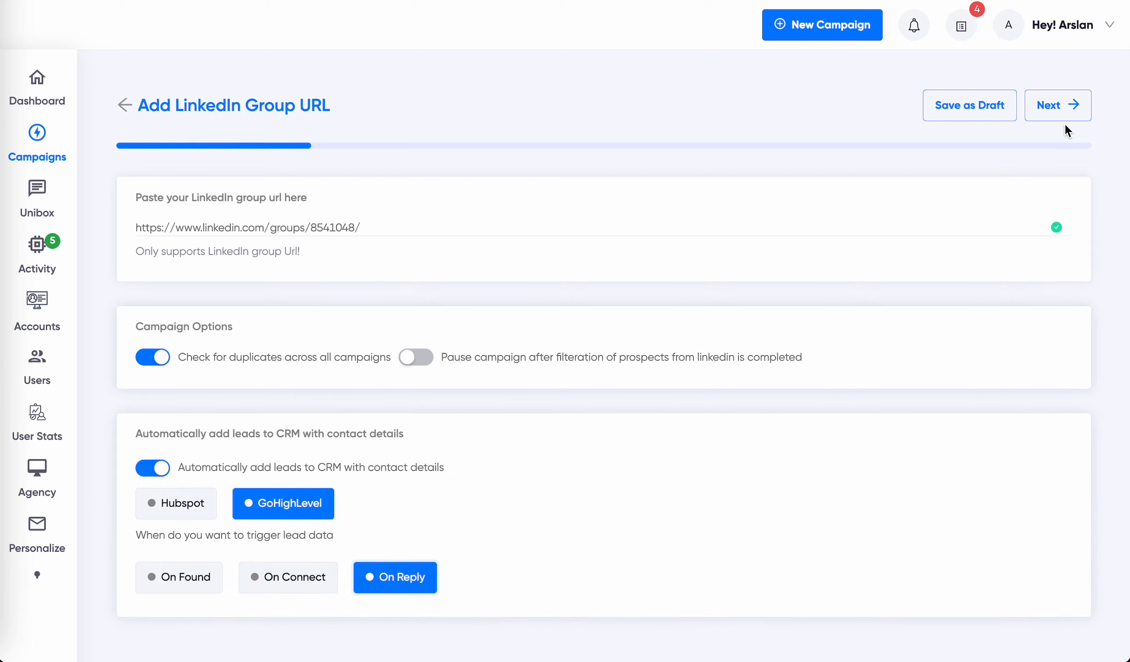
{"action": "left_click", "coordinate": [1064, 109]}
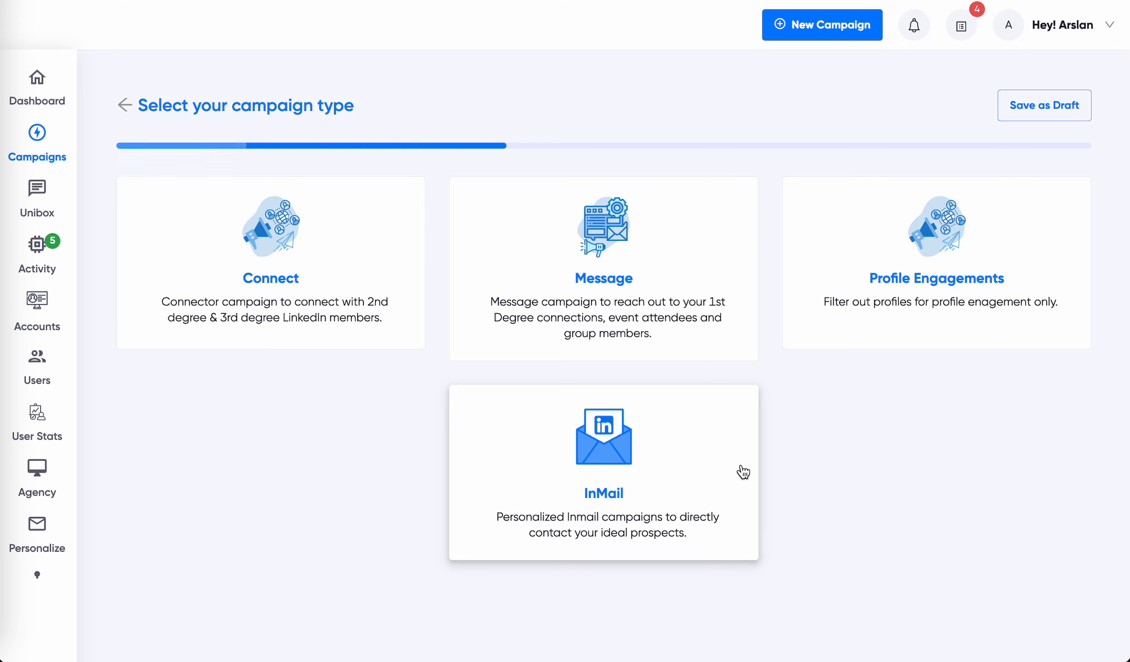
Choose the Message campaign type and fill the first message with a Sales template from the Generic Templates.
{"action": "left_click", "coordinate": [643, 299]}
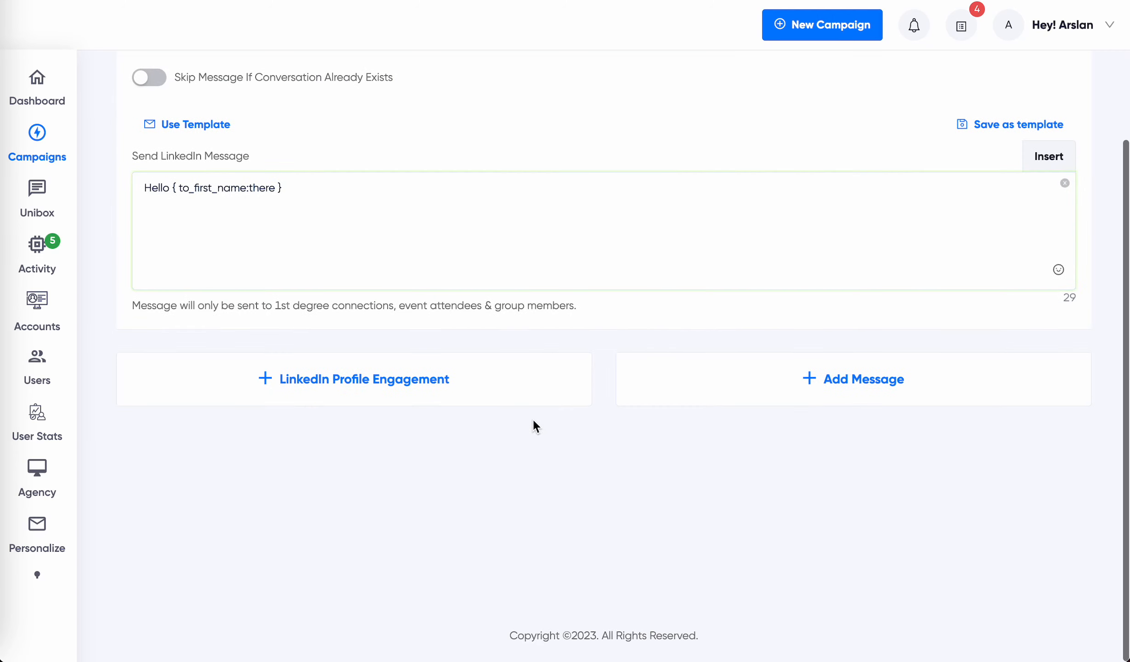
{"action": "scroll", "coordinate": [534, 421], "scroll_direction": "up", "scroll_amount": 2}
{"action": "left_click", "coordinate": [380, 288]}
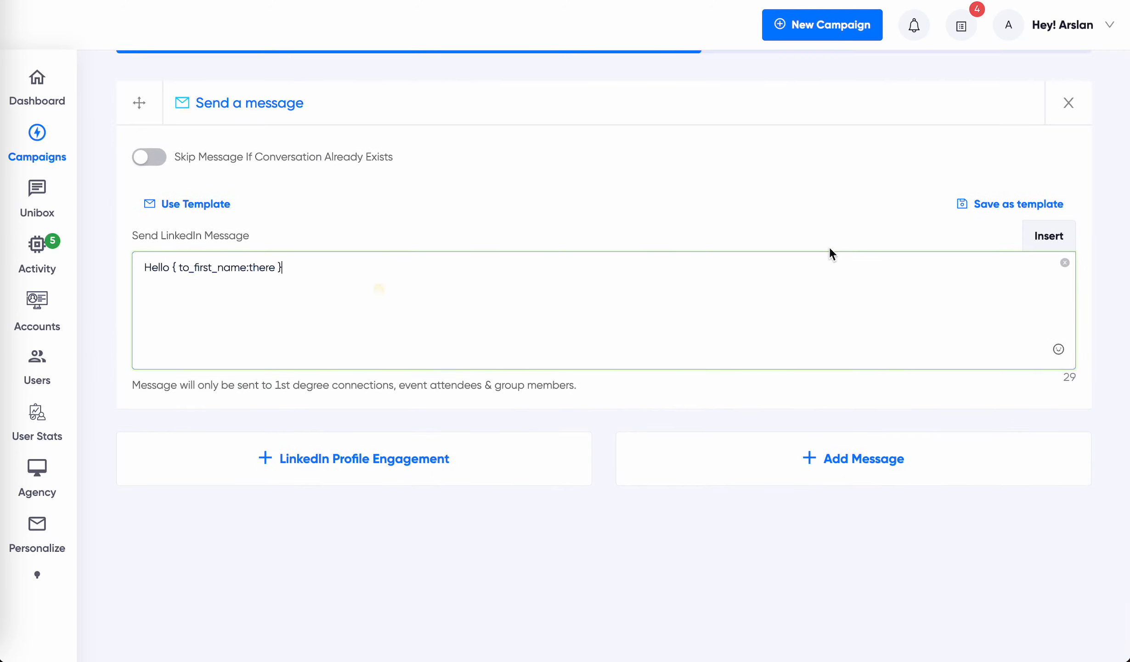
{"action": "left_click", "coordinate": [1052, 241]}
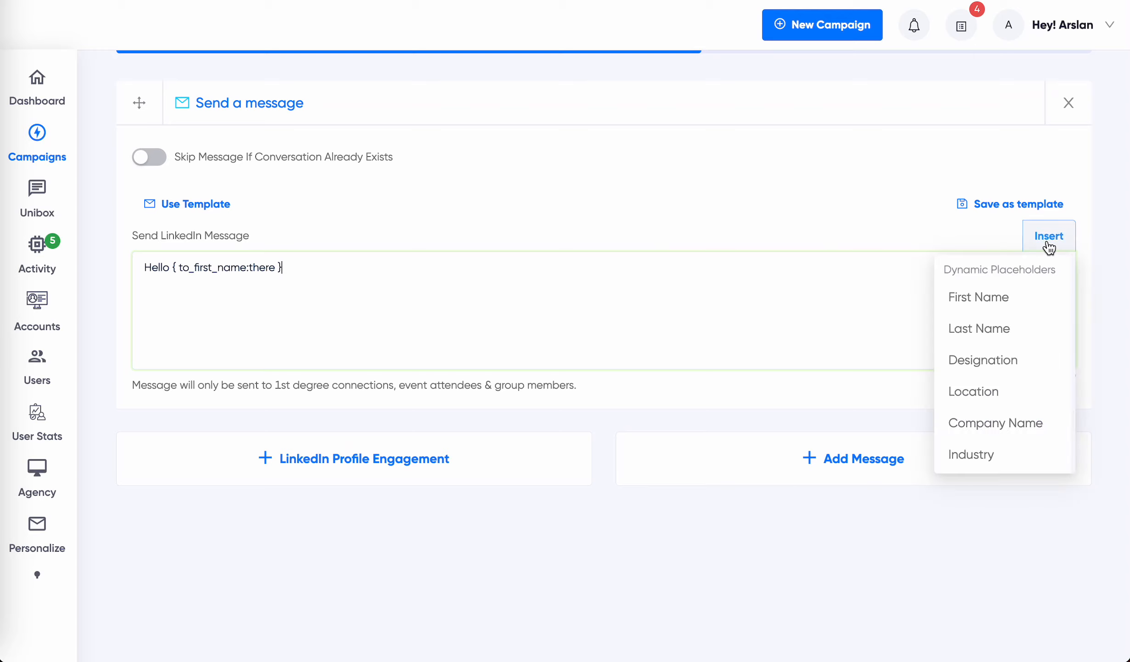
{"action": "left_click", "coordinate": [214, 211]}
{"action": "left_click", "coordinate": [488, 120]}
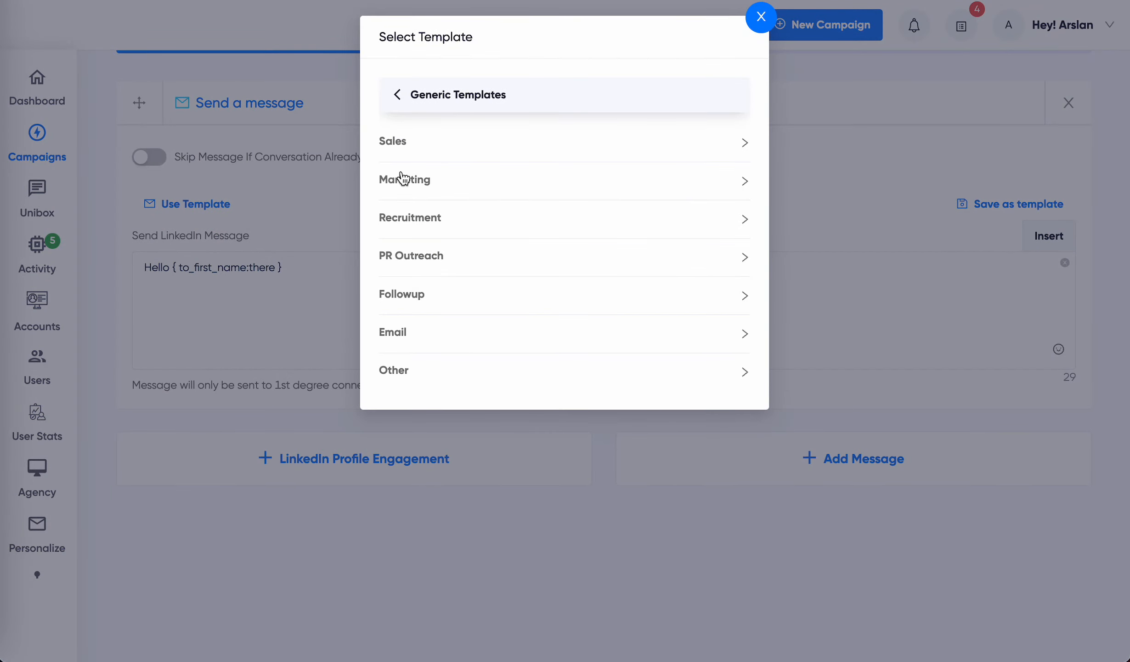
{"action": "left_click", "coordinate": [398, 156]}
{"action": "left_click", "coordinate": [461, 216]}
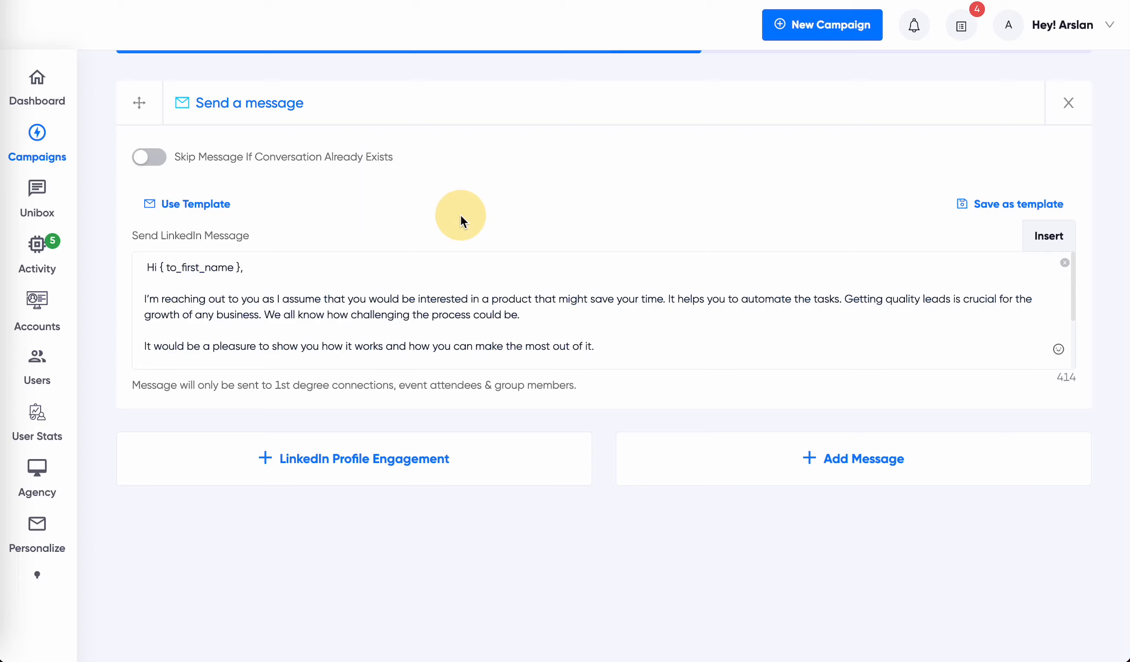
Add a second message sent 2 days from the previous step and a third sent 3 days from the previous step.
{"action": "left_click", "coordinate": [827, 460]}
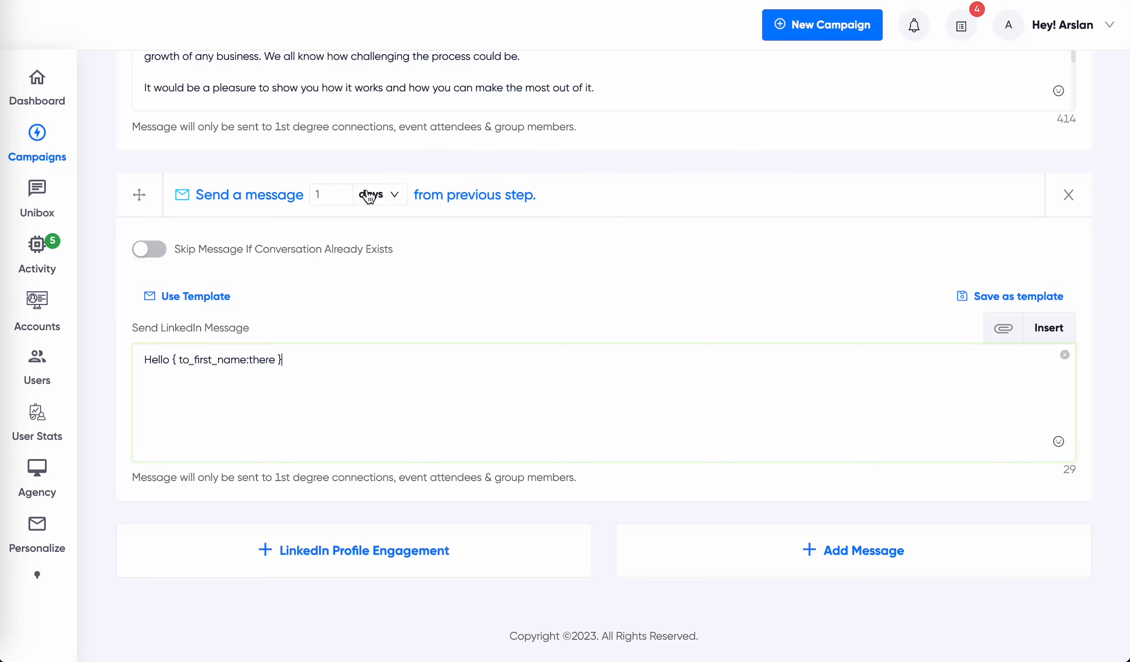
{"action": "double_click", "coordinate": [322, 195]}
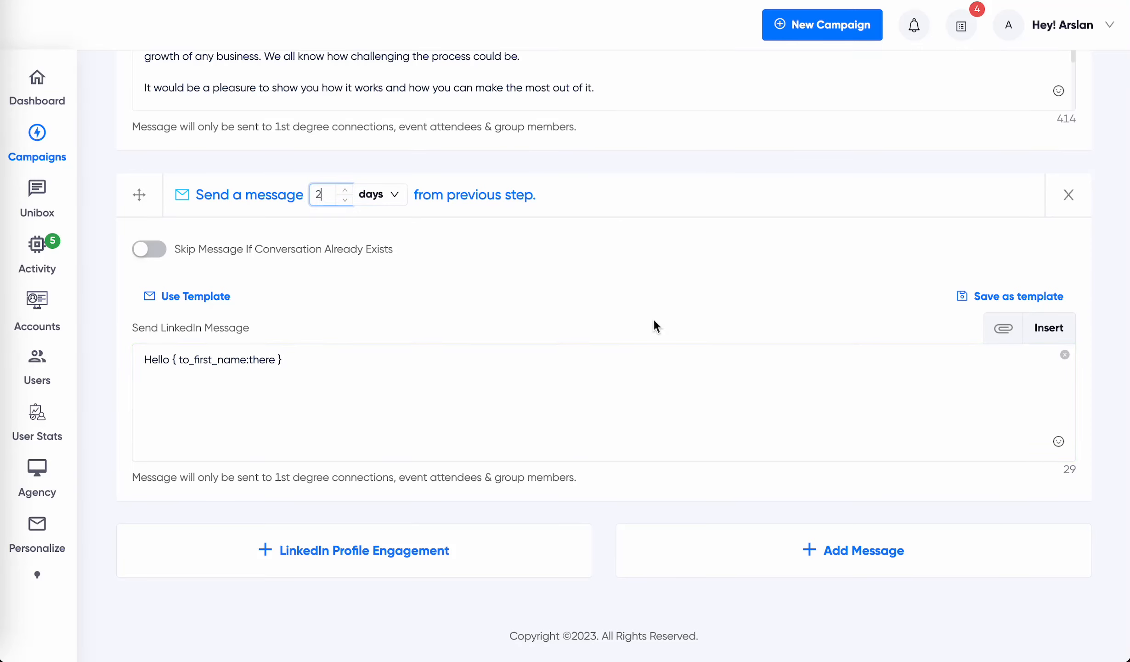
{"action": "type", "text": "2"}
{"action": "left_click", "coordinate": [893, 568]}
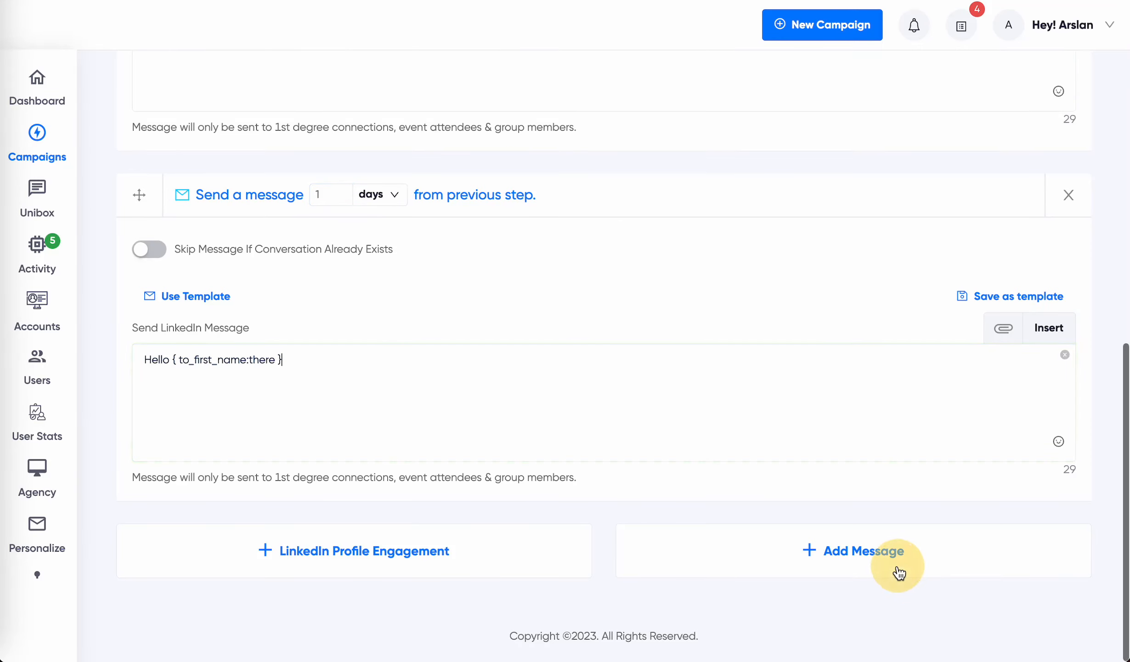
{"action": "double_click", "coordinate": [323, 194]}
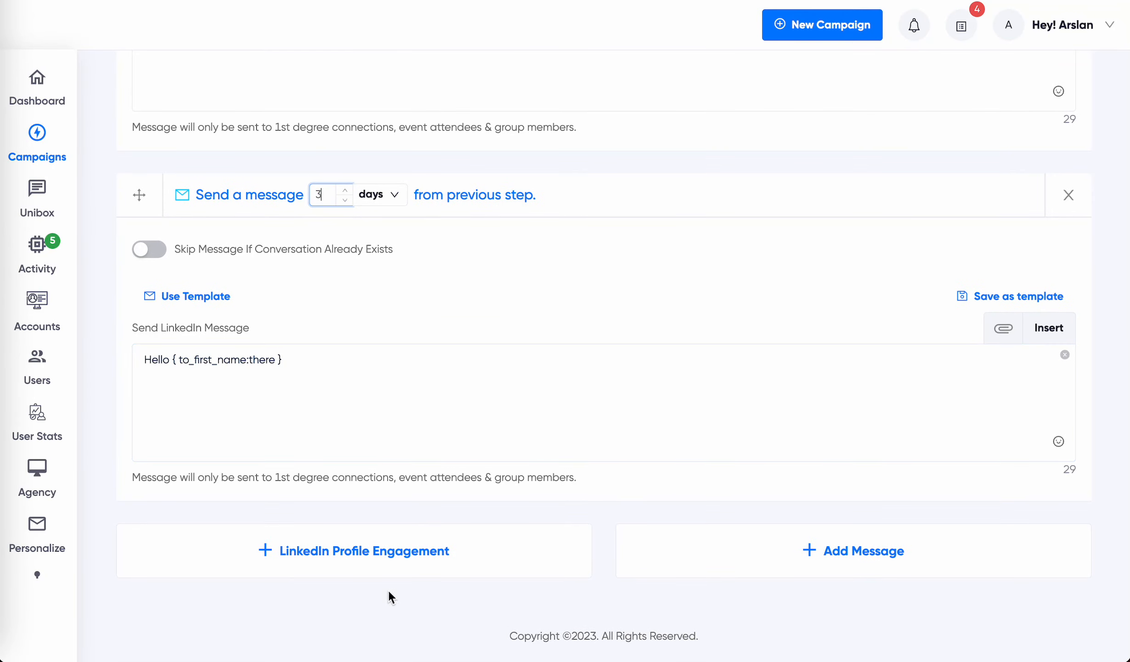
Add a LinkedIn Profile Engagement step with Like Post enabled for Any 2 posts.
{"action": "left_click", "coordinate": [373, 554]}
{"action": "scroll", "coordinate": [612, 547], "scroll_direction": "down", "scroll_amount": 4}
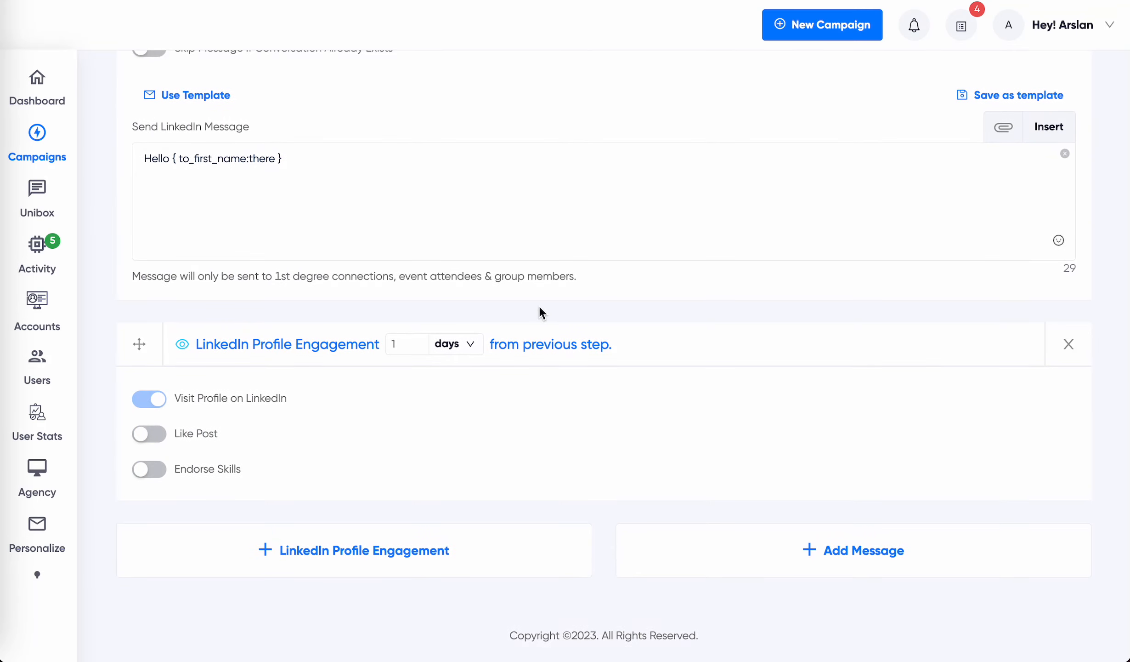
{"action": "left_click", "coordinate": [152, 434]}
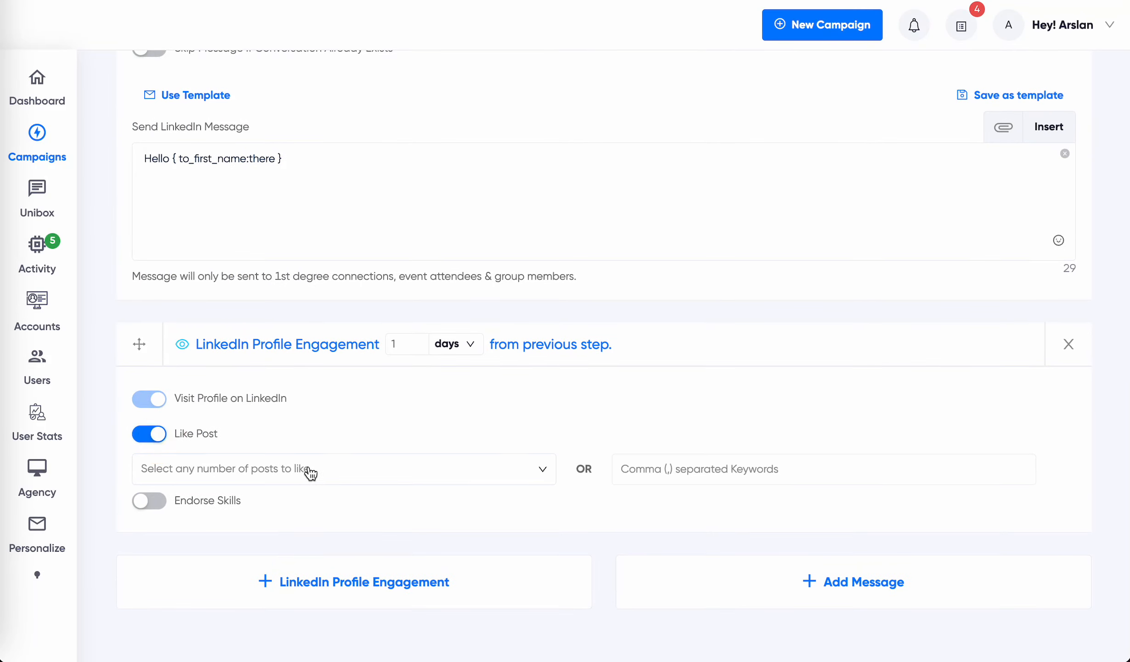
{"action": "left_click", "coordinate": [308, 470]}
{"action": "left_click", "coordinate": [176, 556]}
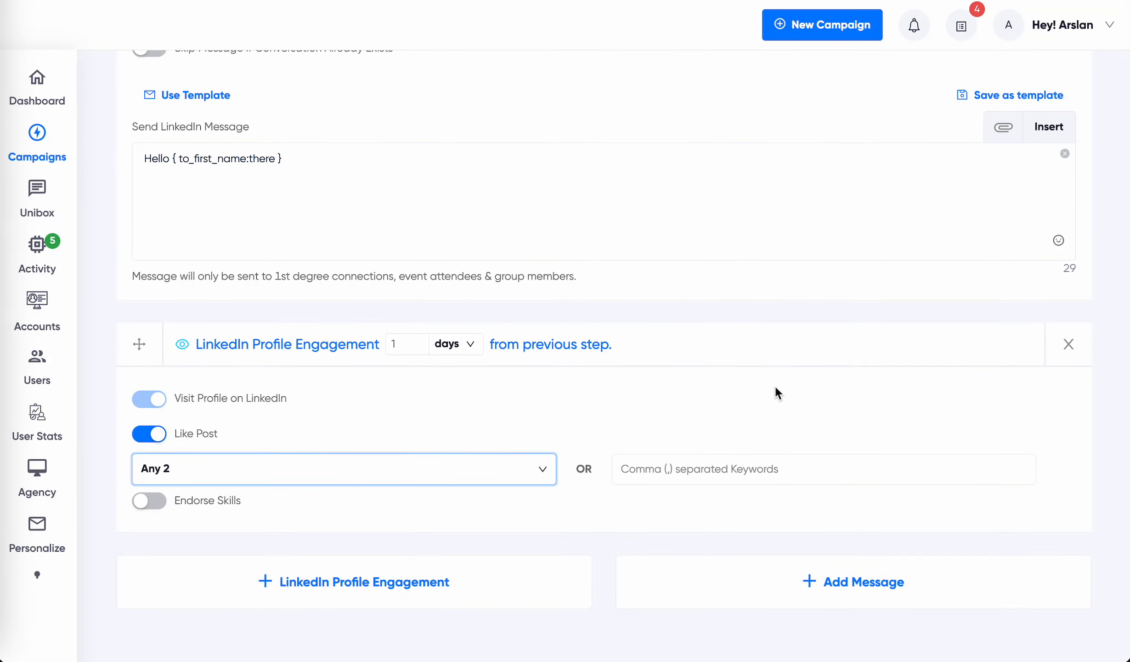
Add a message sent 5 days after the profile engagement step and proceed to the campaign overview.
{"action": "left_click", "coordinate": [882, 583]}
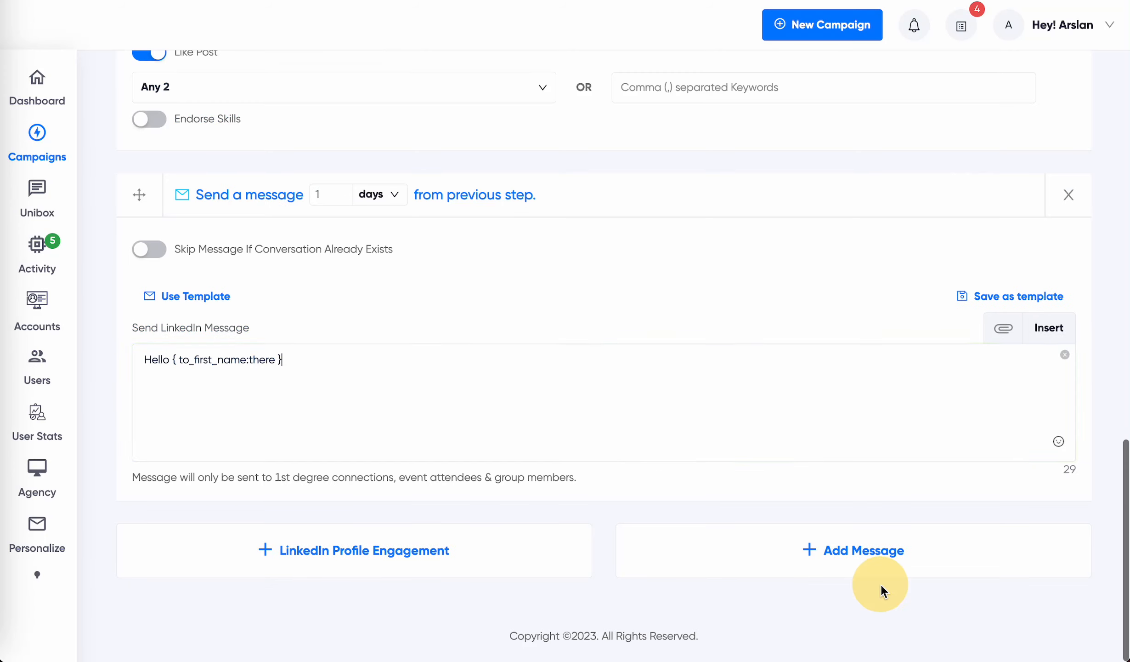
{"action": "double_click", "coordinate": [324, 195]}
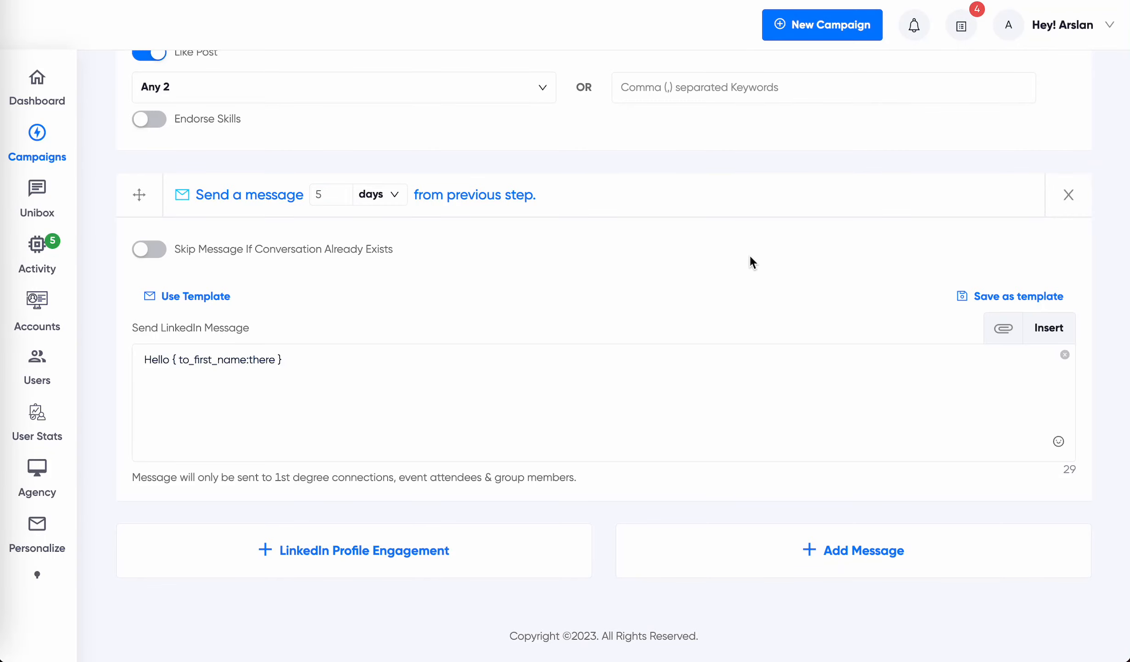
{"action": "scroll", "coordinate": [750, 259], "scroll_direction": "up", "scroll_amount": 20}
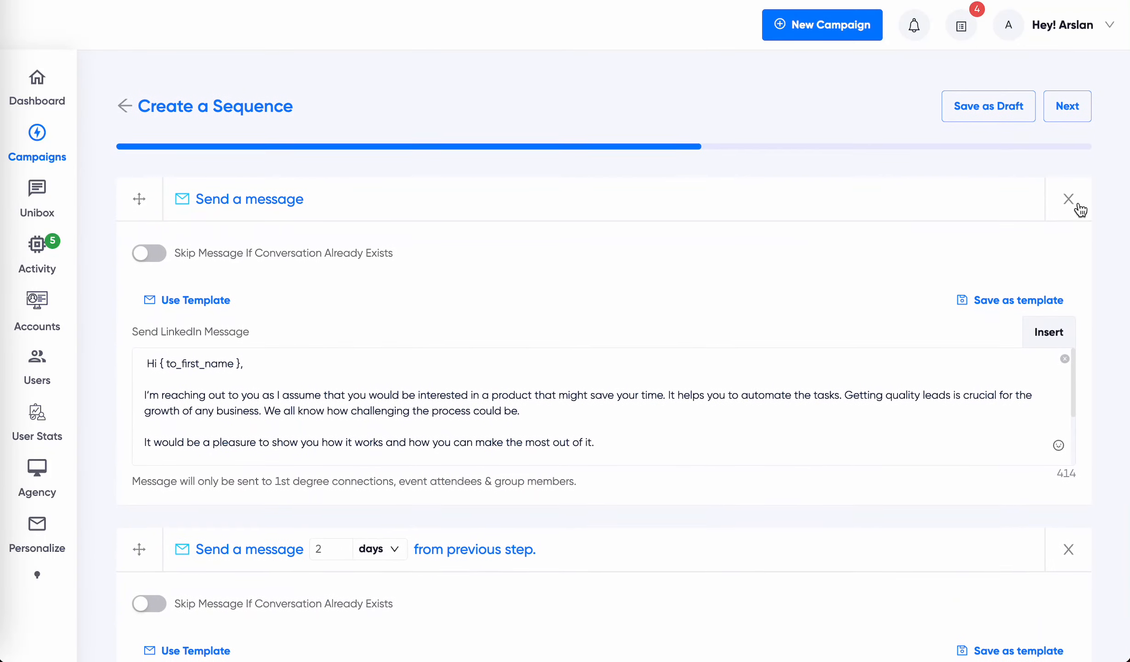
{"action": "left_click", "coordinate": [1070, 112]}
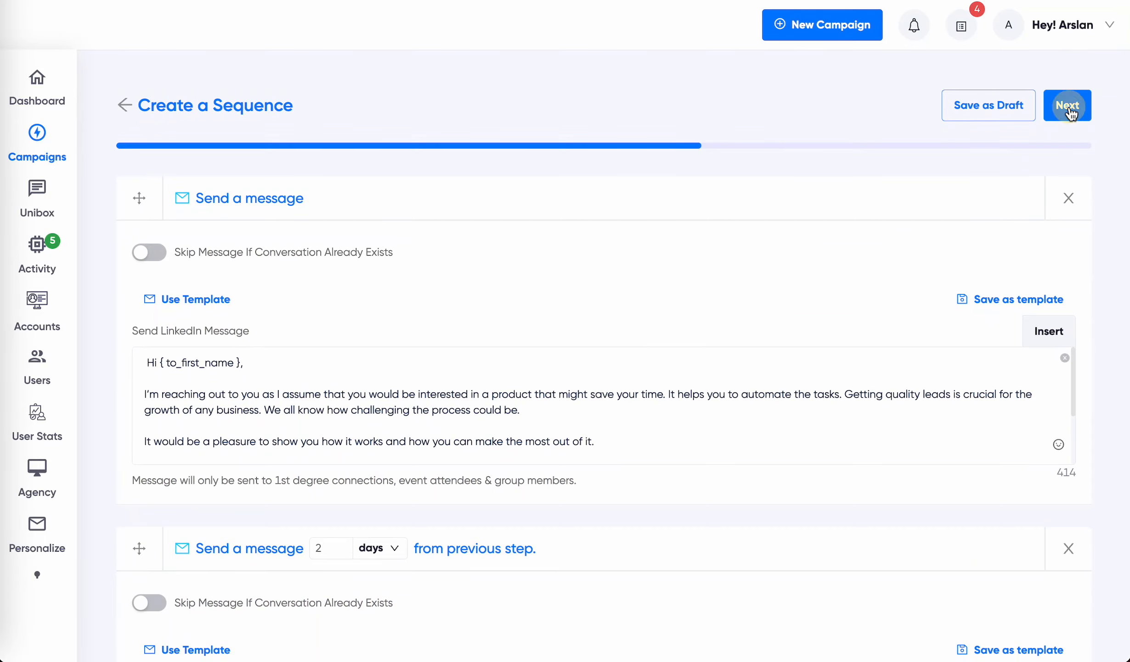
Set the automation scheduler's timezone to America/New York.
{"action": "left_click", "coordinate": [396, 478]}
{"action": "type", "text": "new"}
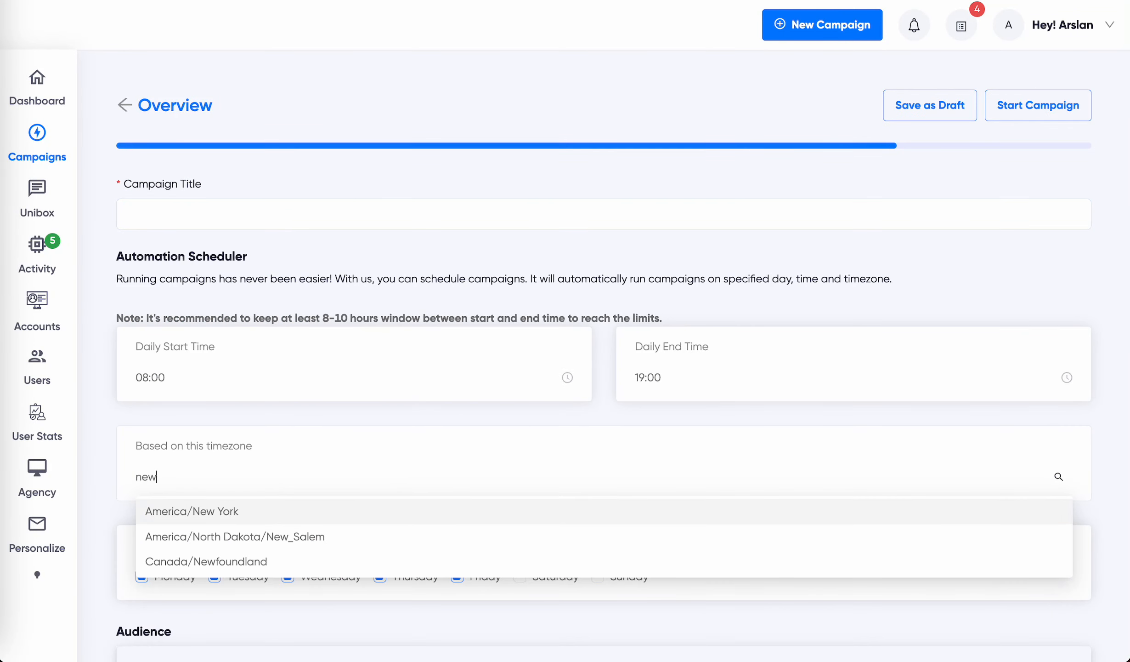
{"action": "key", "text": "Return"}
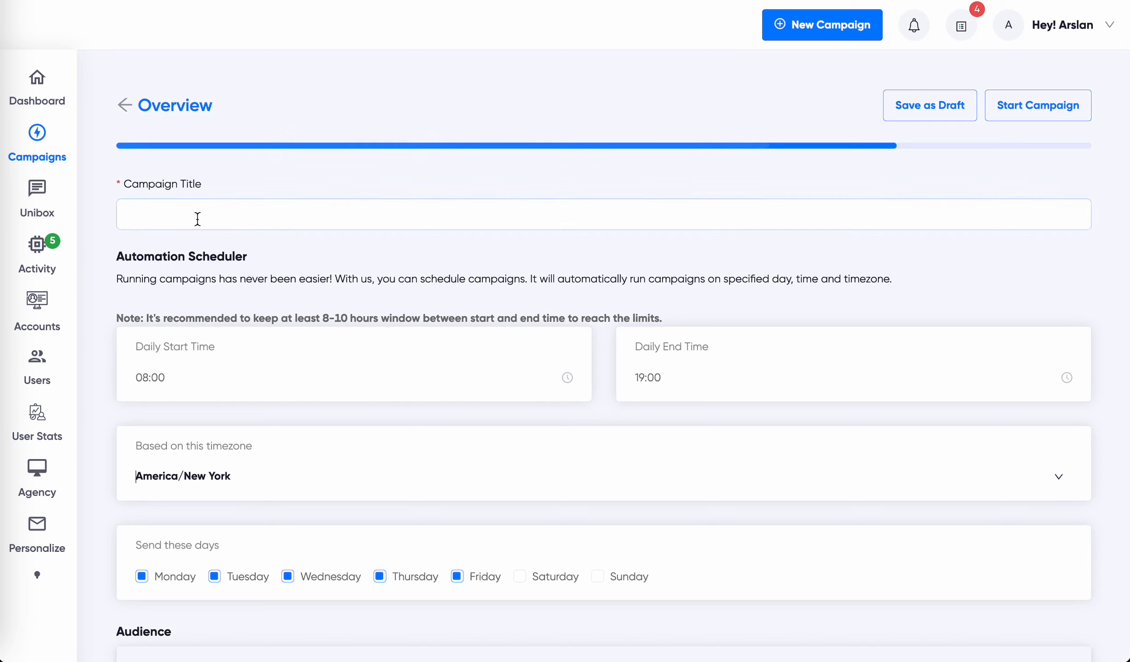
Review the campaign overview's sending schedule, audience and full message sequence.
{"action": "scroll", "coordinate": [450, 402], "scroll_direction": "down", "scroll_amount": 3}
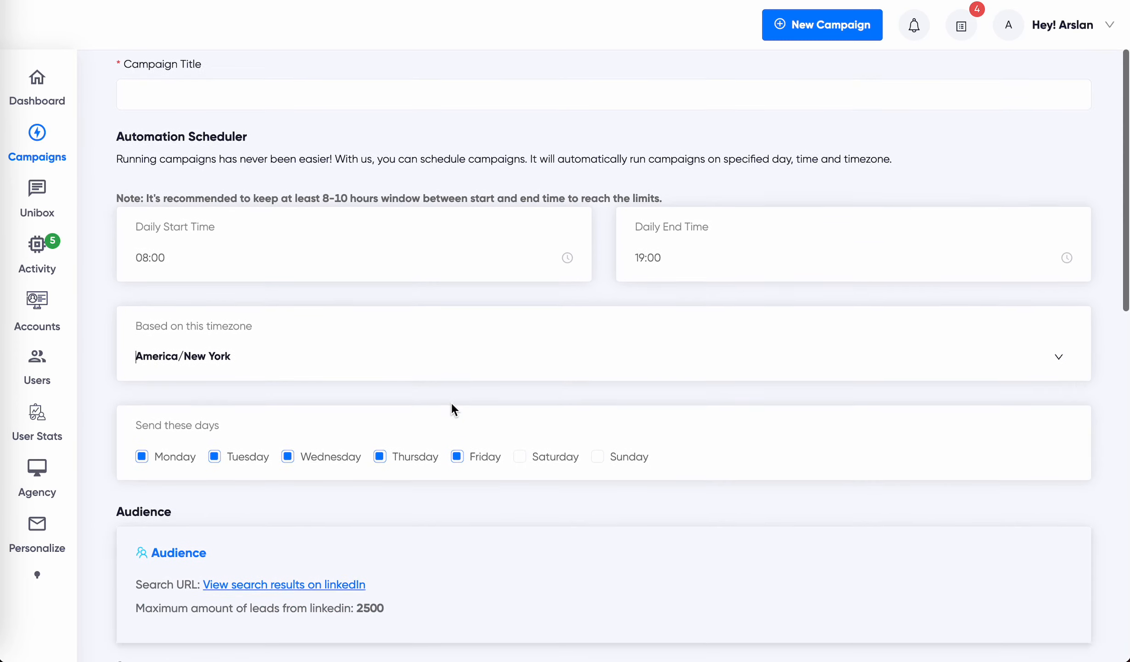
{"action": "scroll", "coordinate": [628, 468], "scroll_direction": "down", "scroll_amount": 20}
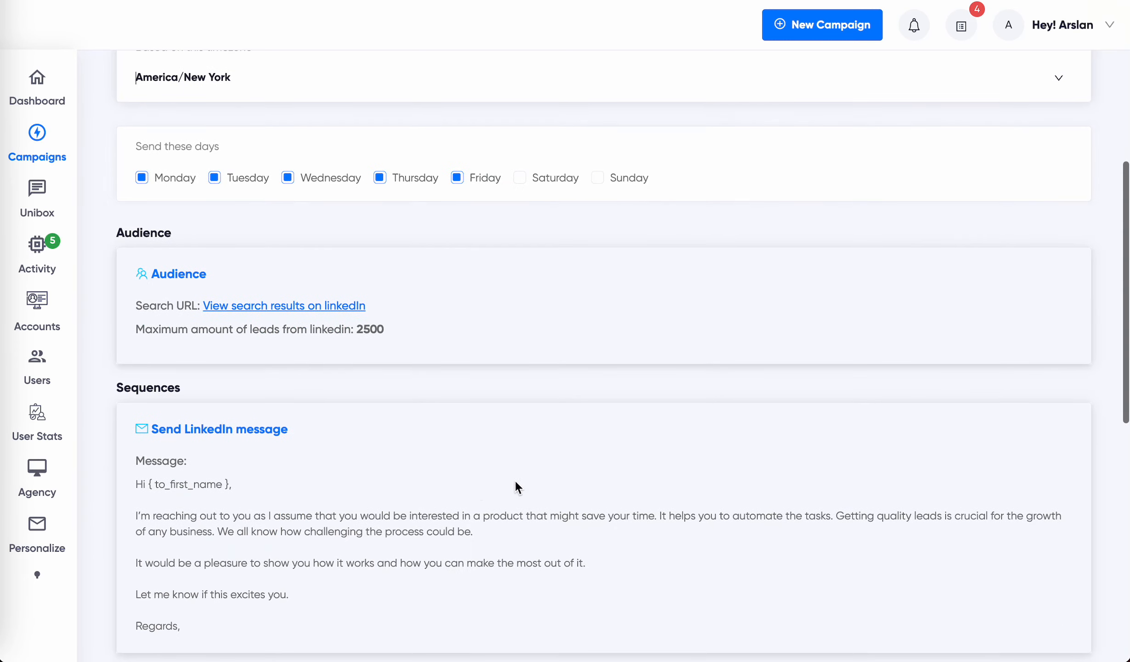
{"action": "scroll", "coordinate": [486, 559], "scroll_direction": "down", "scroll_amount": 3}
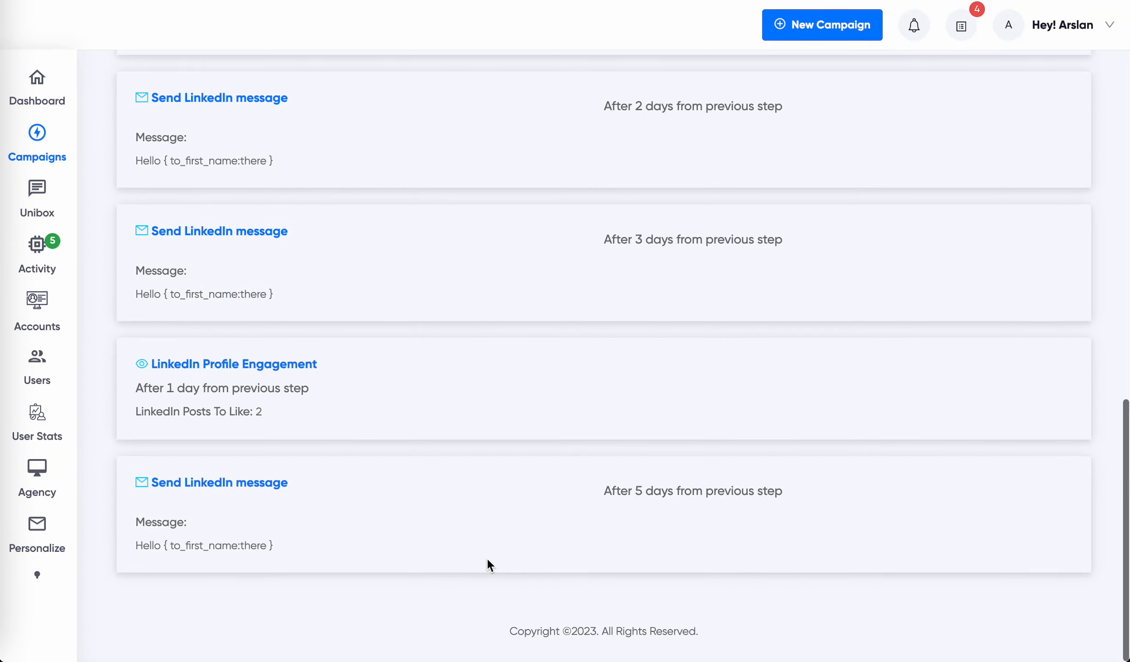
{"action": "scroll", "coordinate": [495, 395], "scroll_direction": "up", "scroll_amount": 10}
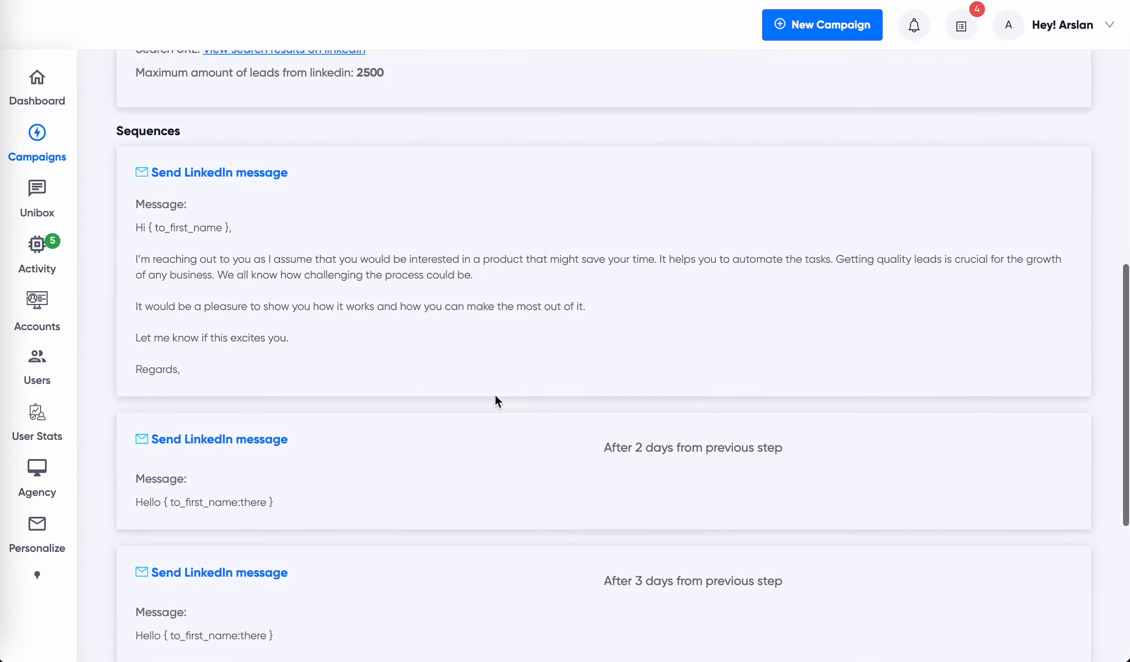
{"action": "scroll", "coordinate": [495, 395], "scroll_direction": "up", "scroll_amount": 8}
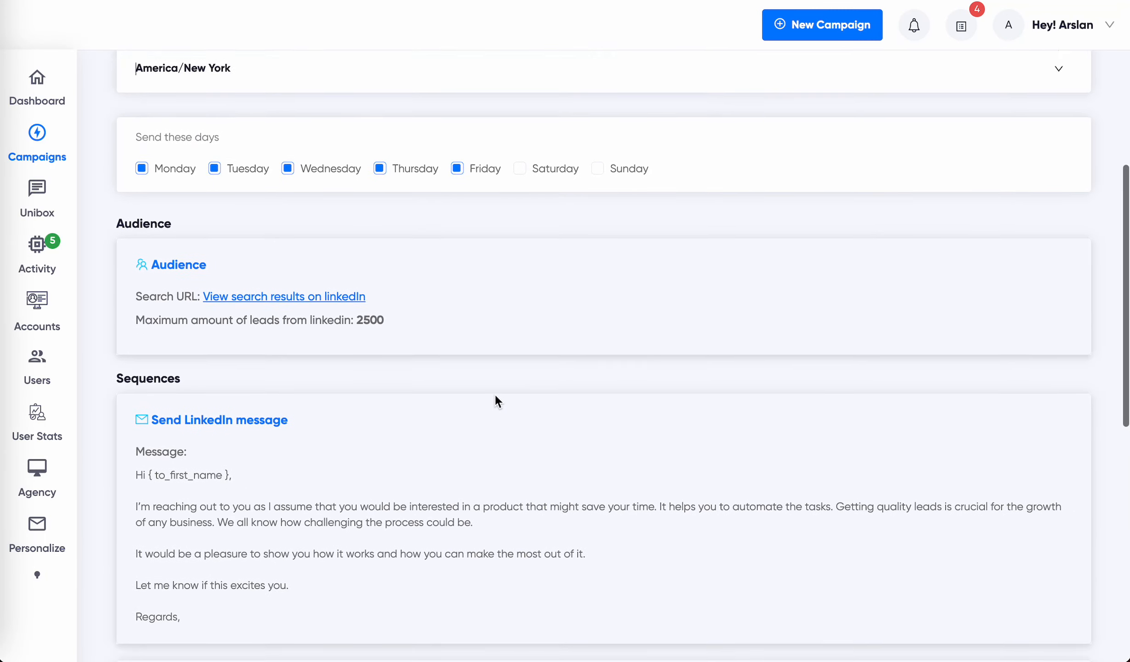
{"action": "scroll", "coordinate": [495, 396], "scroll_direction": "up", "scroll_amount": 3}
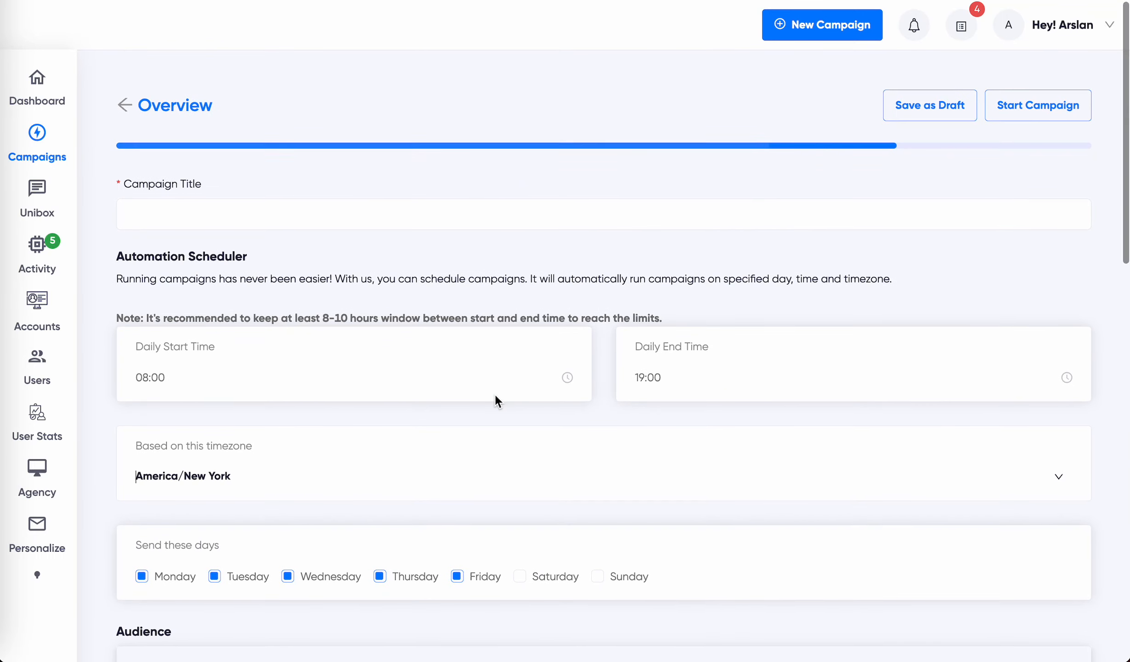